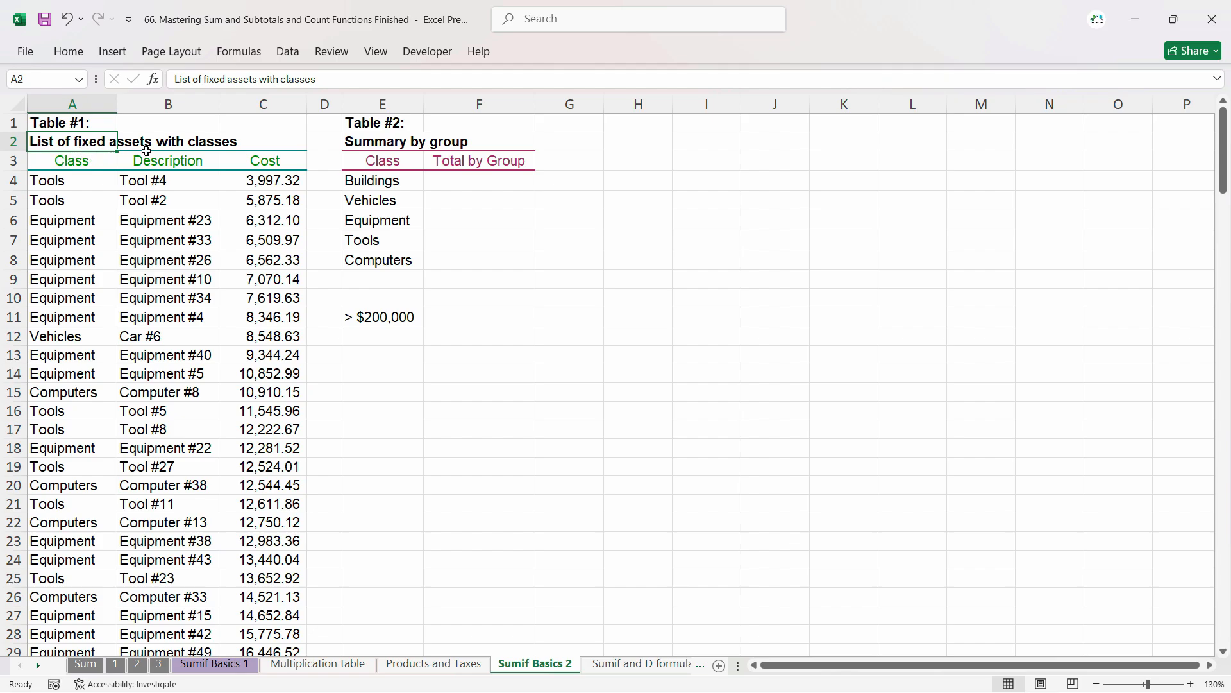
# - Examine the classes and descriptions in Table #1 and the class list and empty totals in Table #2
pyautogui.moveTo(78, 178); pyautogui.dragTo(36, 204)
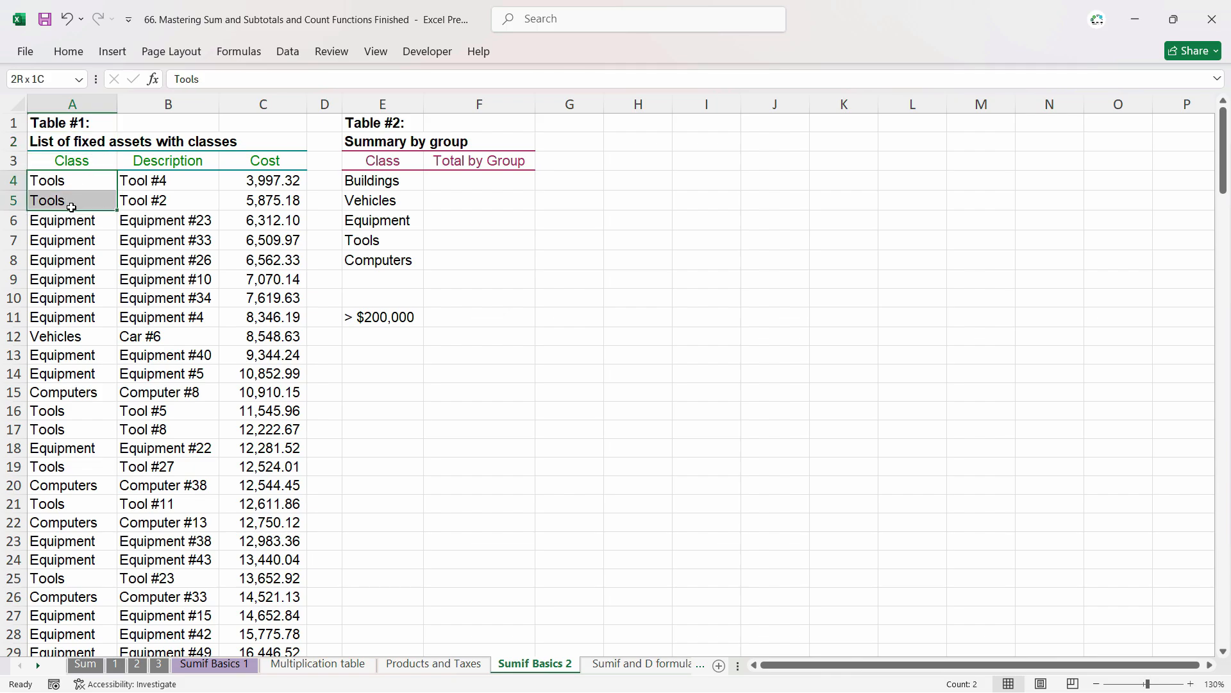
pyautogui.click(171, 184)
pyautogui.click(164, 204)
pyautogui.moveTo(160, 223); pyautogui.dragTo(155, 313)
pyautogui.moveTo(81, 224); pyautogui.dragTo(91, 316)
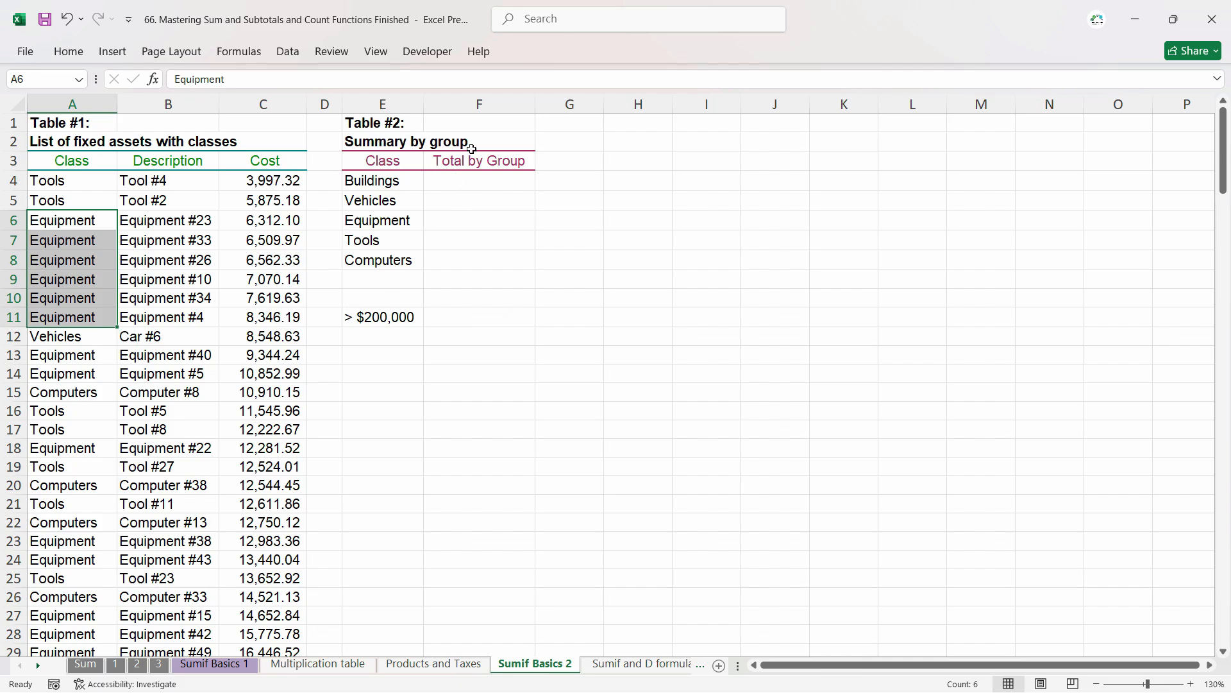
pyautogui.moveTo(399, 182); pyautogui.dragTo(398, 265)
pyautogui.moveTo(475, 181); pyautogui.dragTo(479, 258)
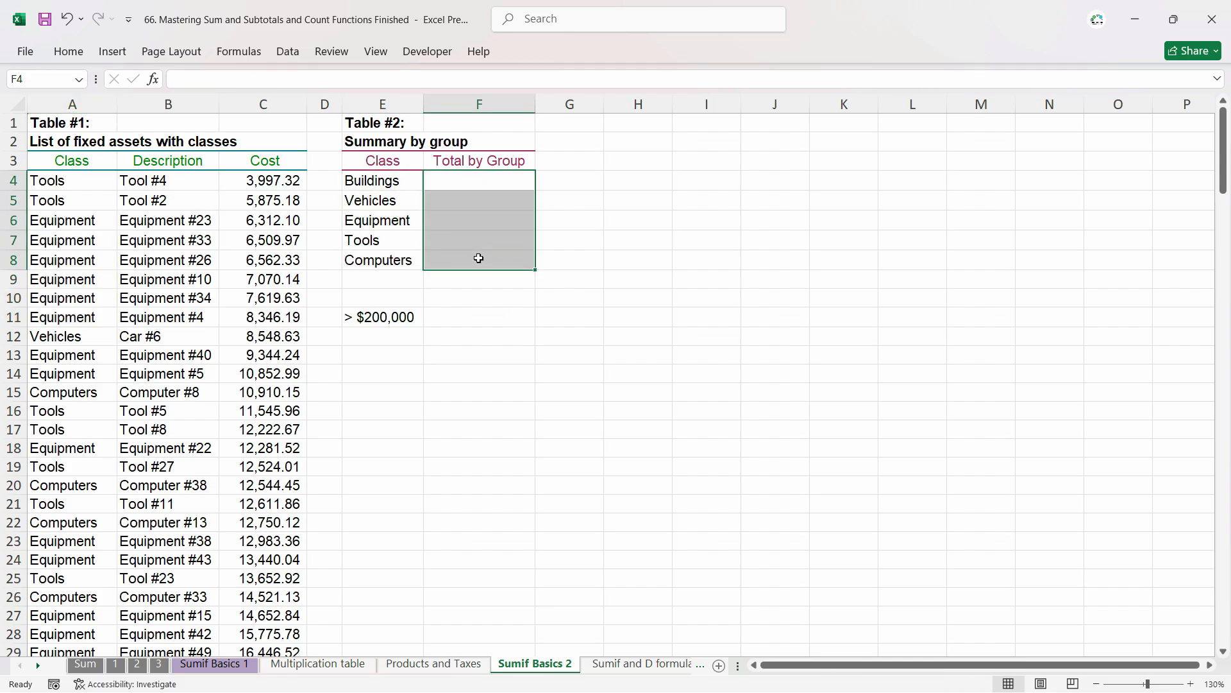
pyautogui.click(476, 181)
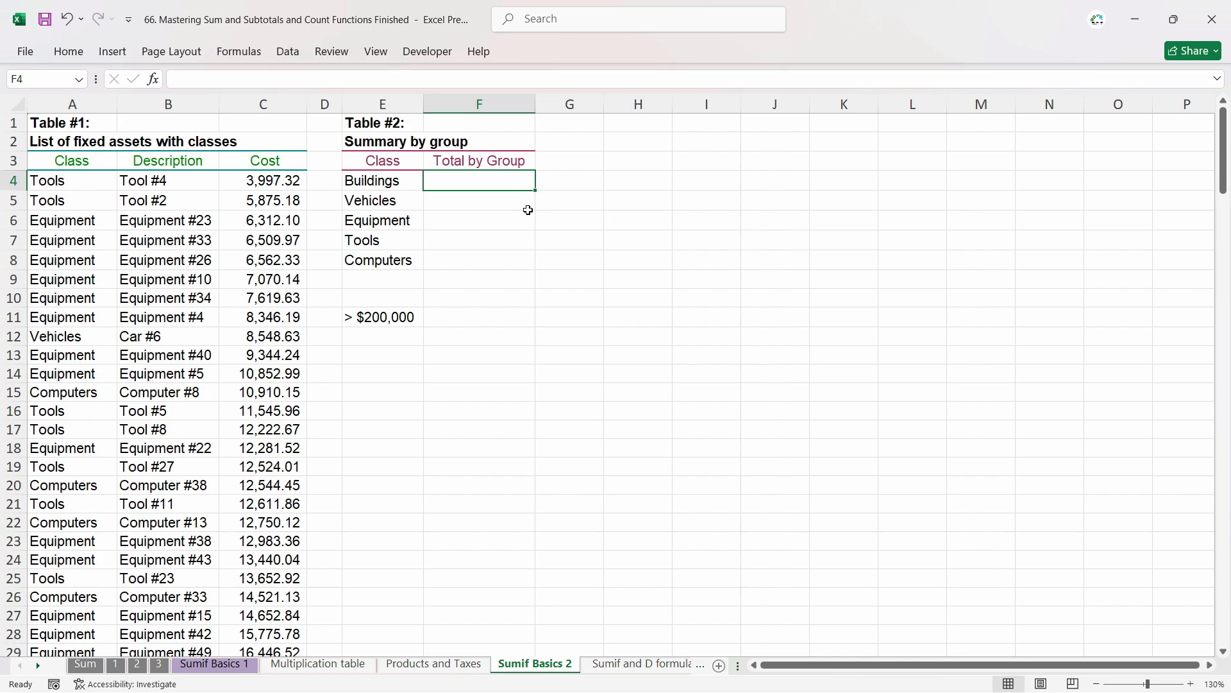
pyautogui.write('=')
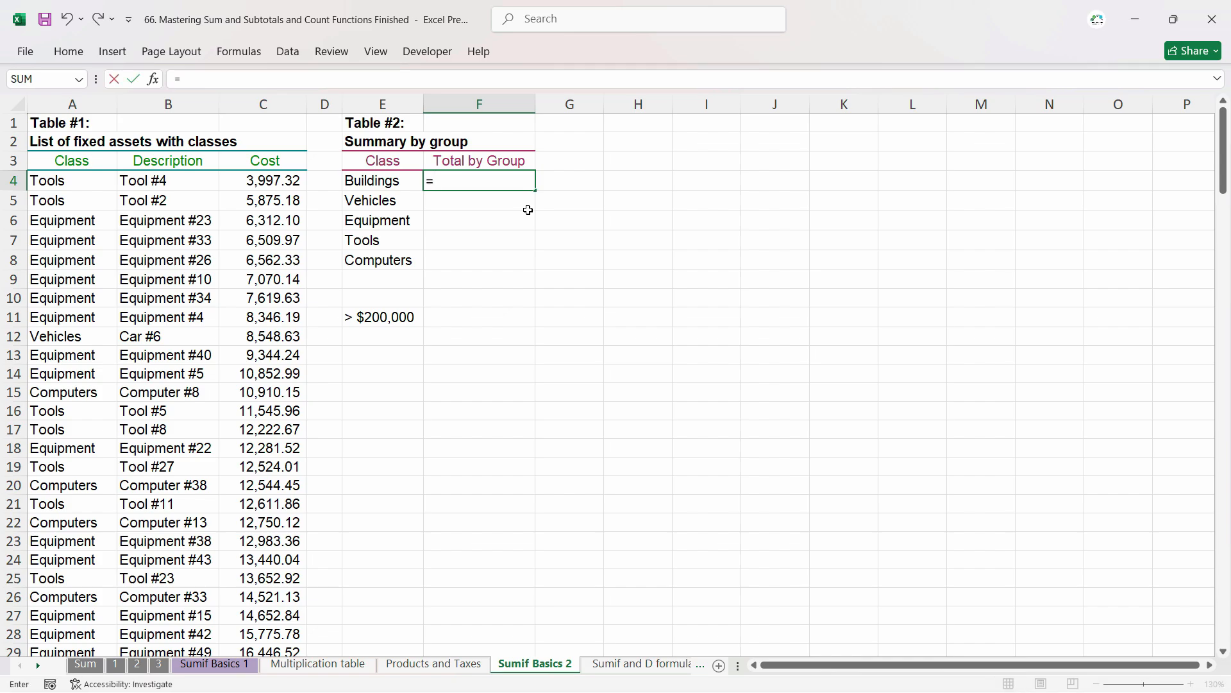
pyautogui.write('sumi')
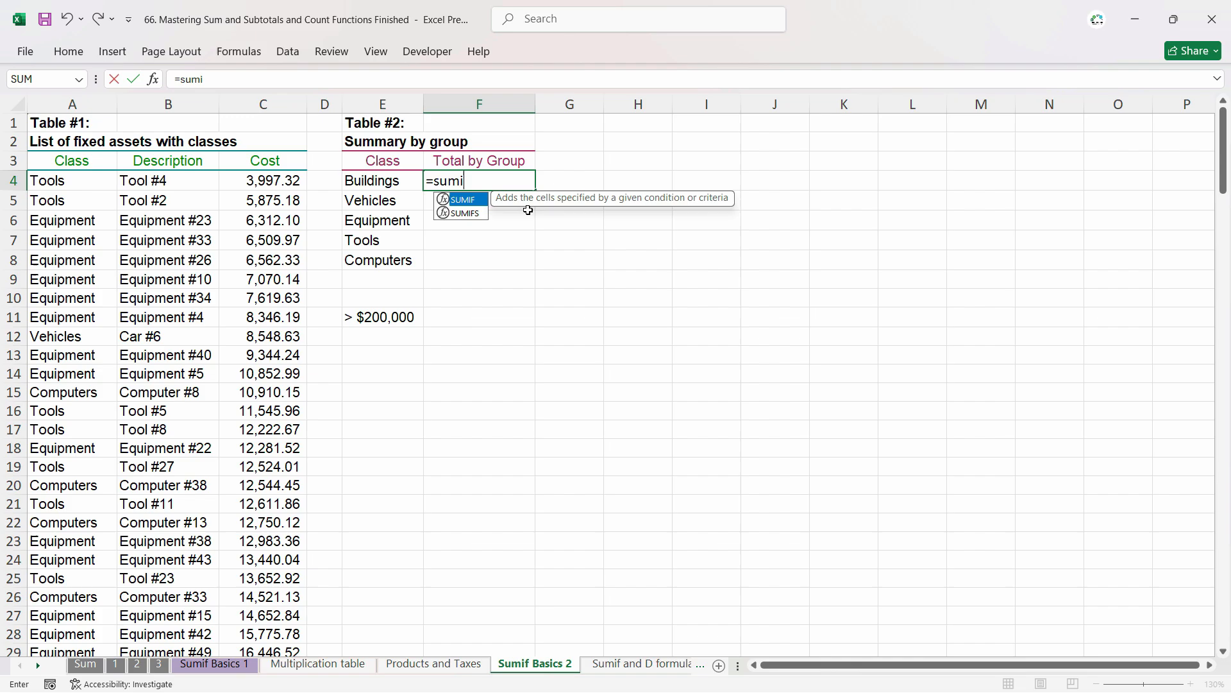
pyautogui.press('Escape')
pyautogui.press('Escape')
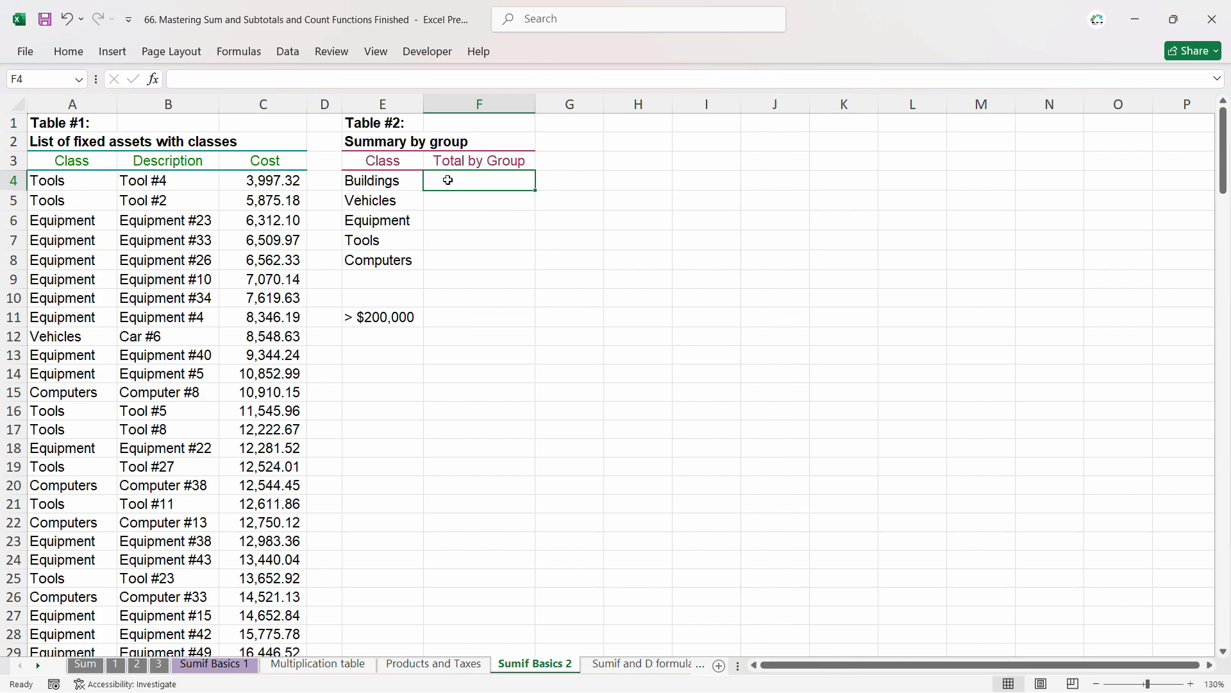
# - Start a SUMIF formula in F4 for the Buildings total, using all of column A as the range
pyautogui.write('=sumif')
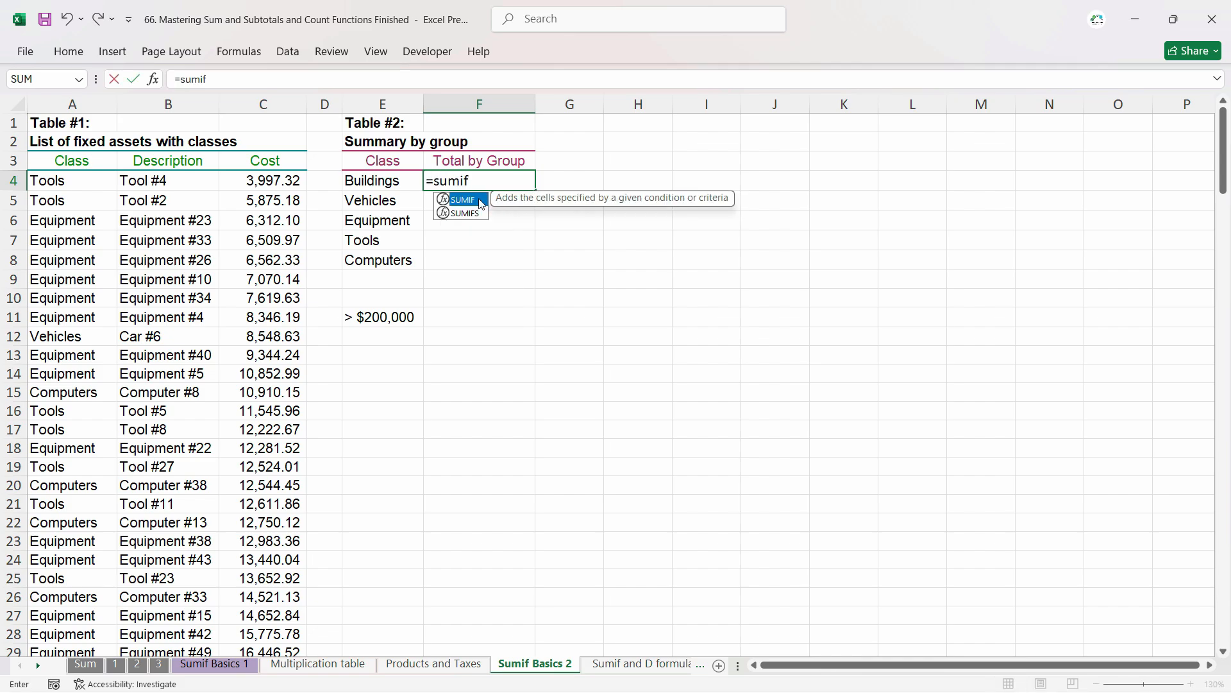
pyautogui.doubleClick(479, 200)
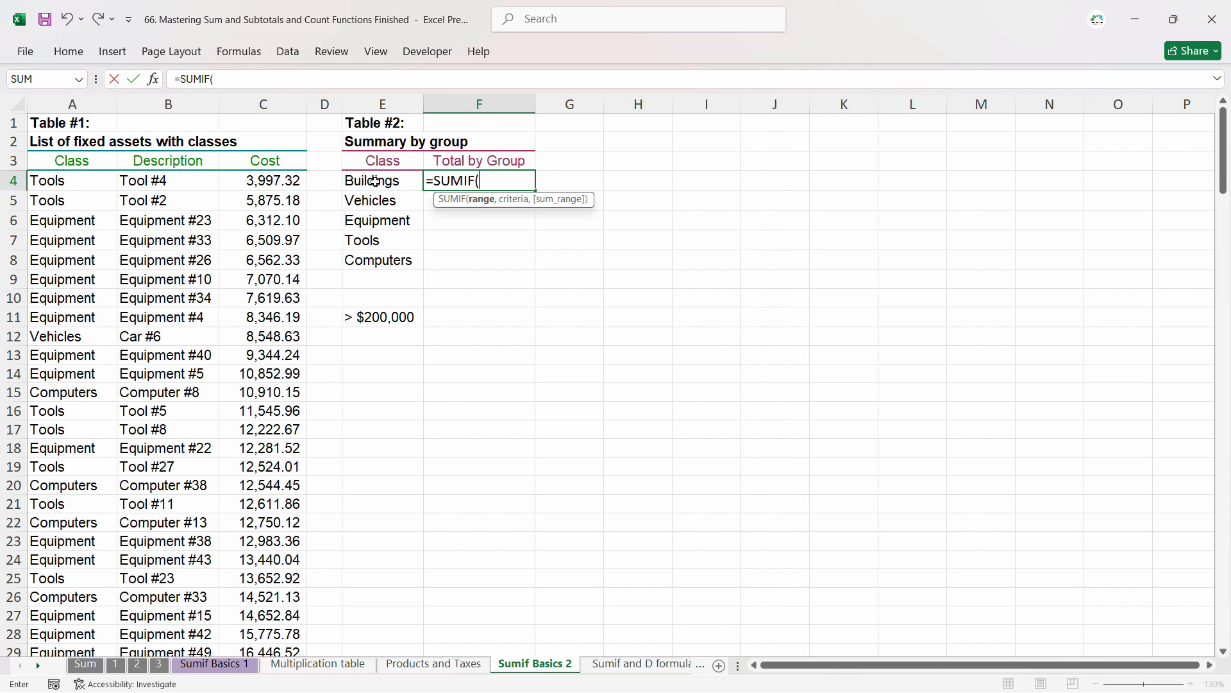
pyautogui.click(51, 105)
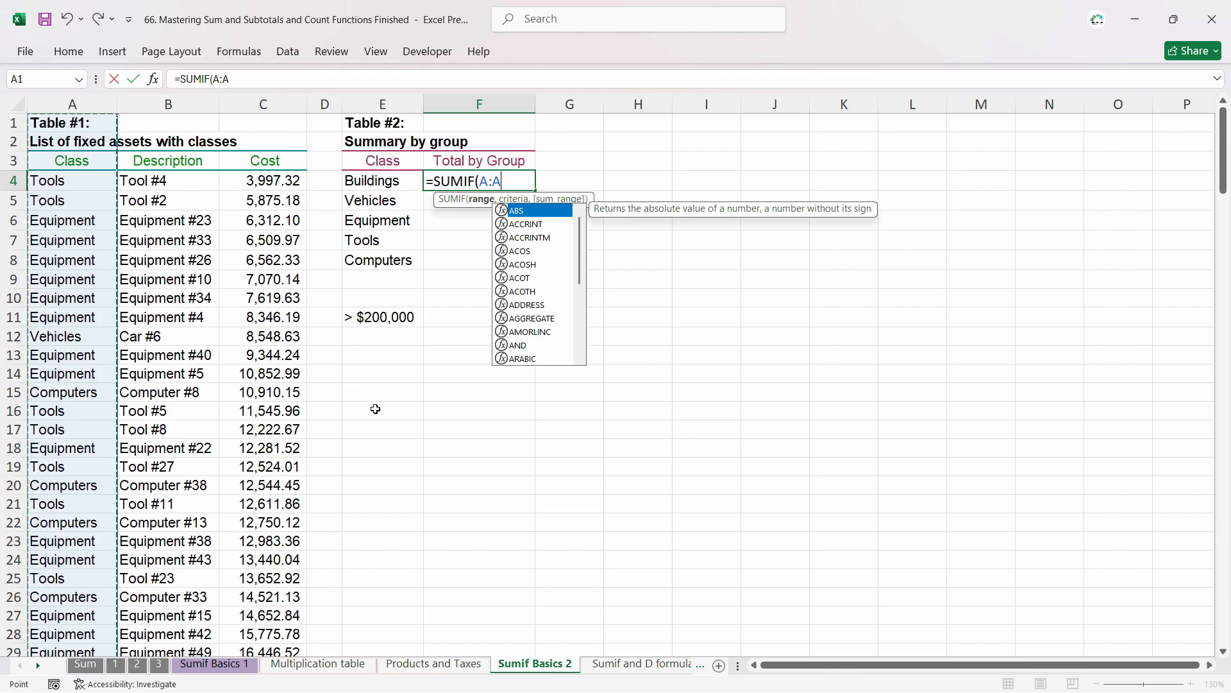
pyautogui.write(',')
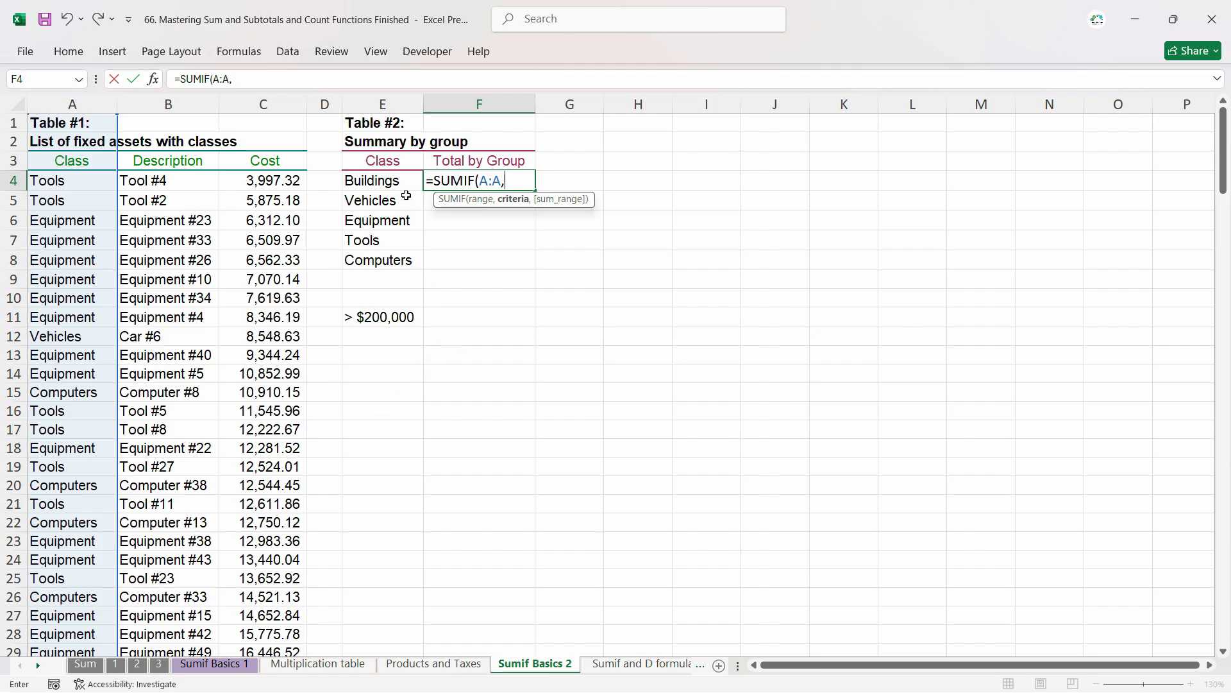
# - Try the absolute range $E$4:$E$8 as the SUMIF criteria, and remove it from the formula again
pyautogui.moveTo(404, 184); pyautogui.dragTo(401, 257)
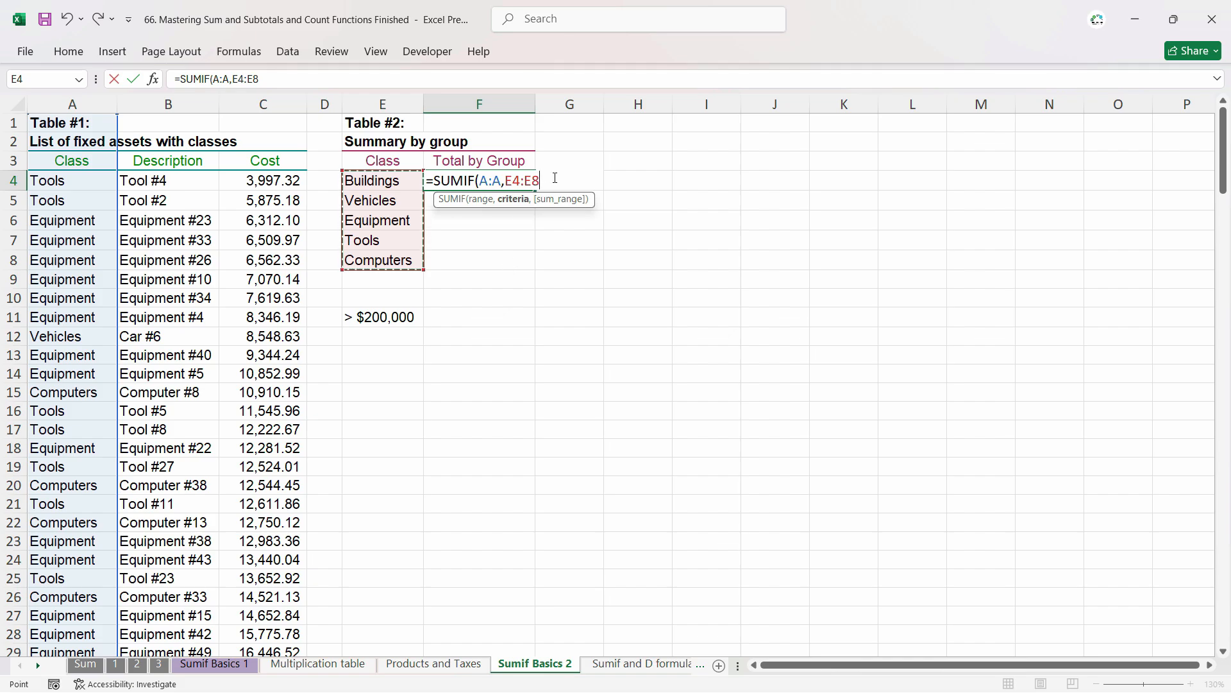
pyautogui.moveTo(540, 181); pyautogui.dragTo(505, 181)
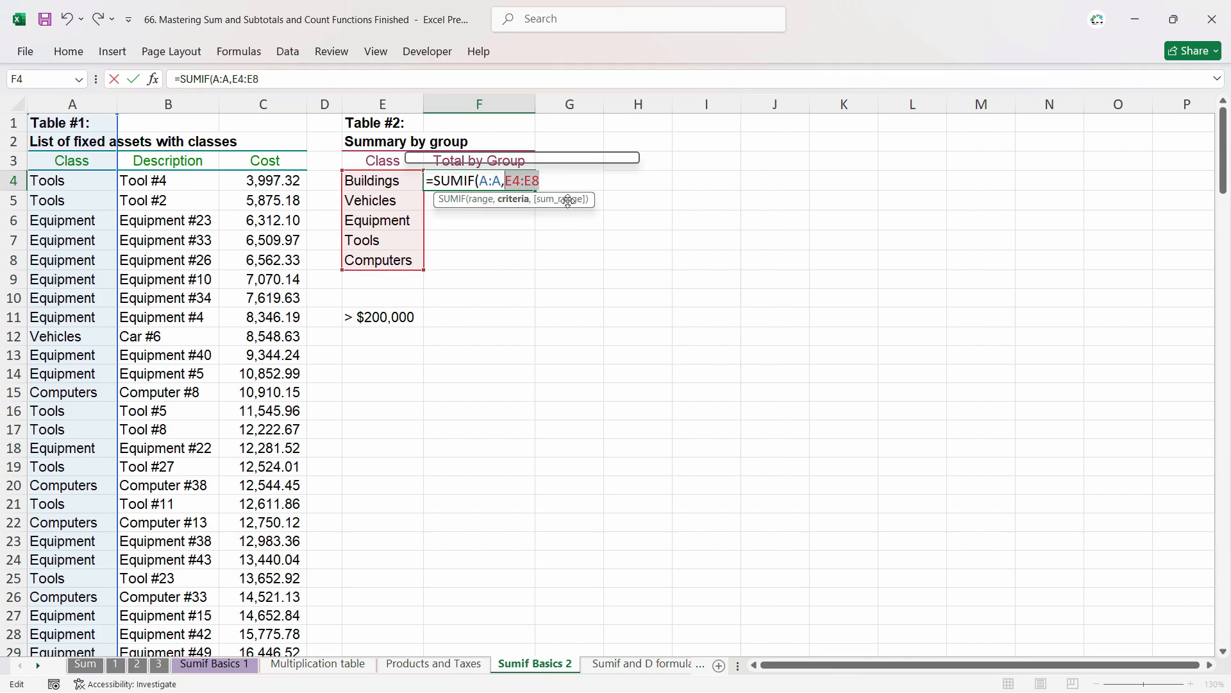
pyautogui.press('F4')
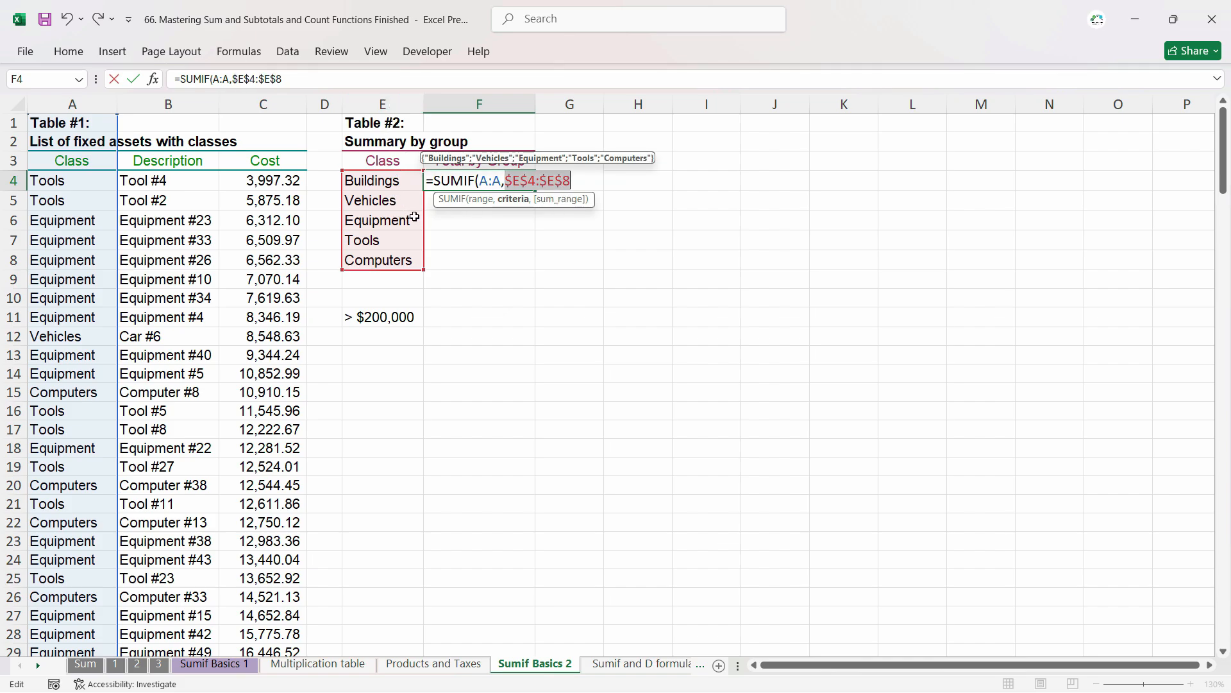
pyautogui.moveTo(423, 212); pyautogui.dragTo(383, 203)
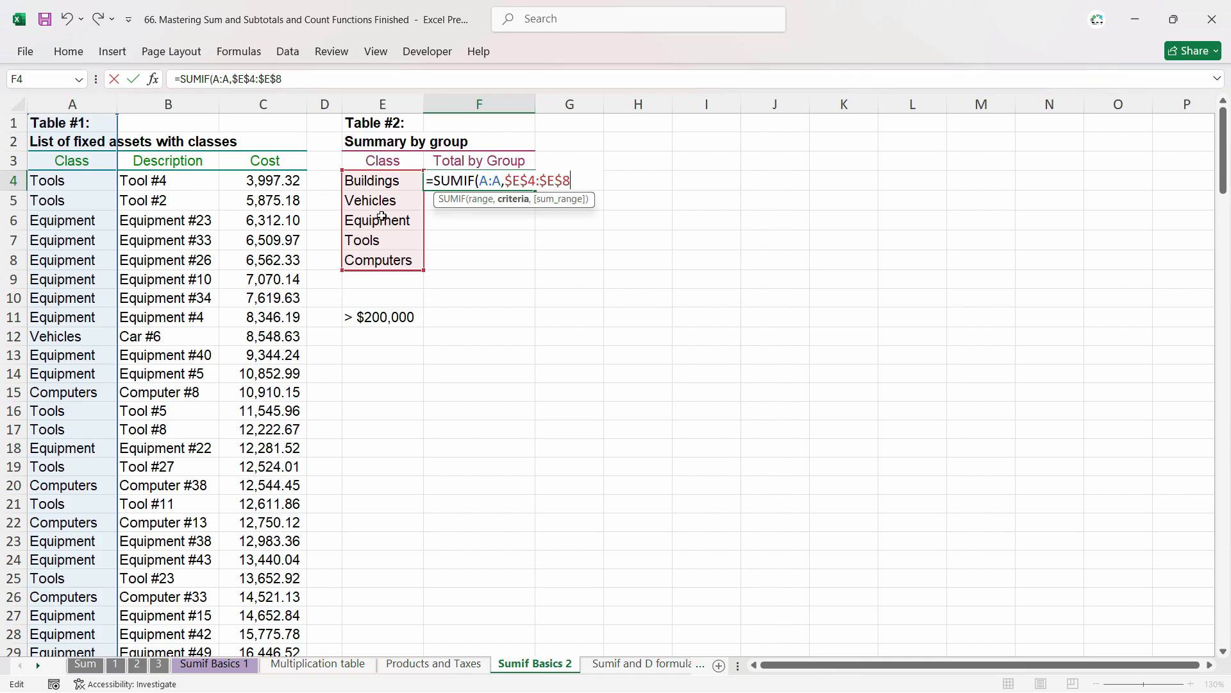
pyautogui.press('BackSpace')
pyautogui.press('BackSpace')
pyautogui.press('BackSpace')
pyautogui.press('BackSpace')
pyautogui.press('BackSpace')
pyautogui.press('BackSpace')
pyautogui.press('BackSpace')
pyautogui.press('BackSpace')
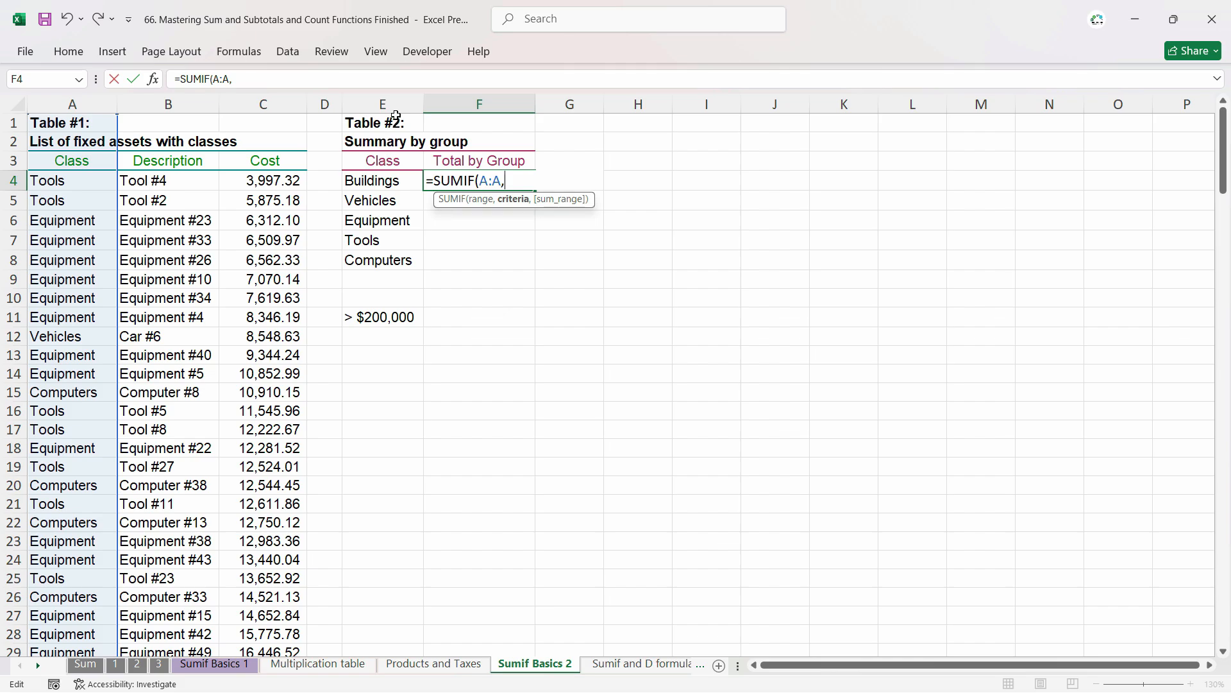
# - Complete the F4 formula with column E as criteria and column C as sum range, accepting the suggested =SUMIF(A:A,@E:E,C:C)
pyautogui.click(382, 104)
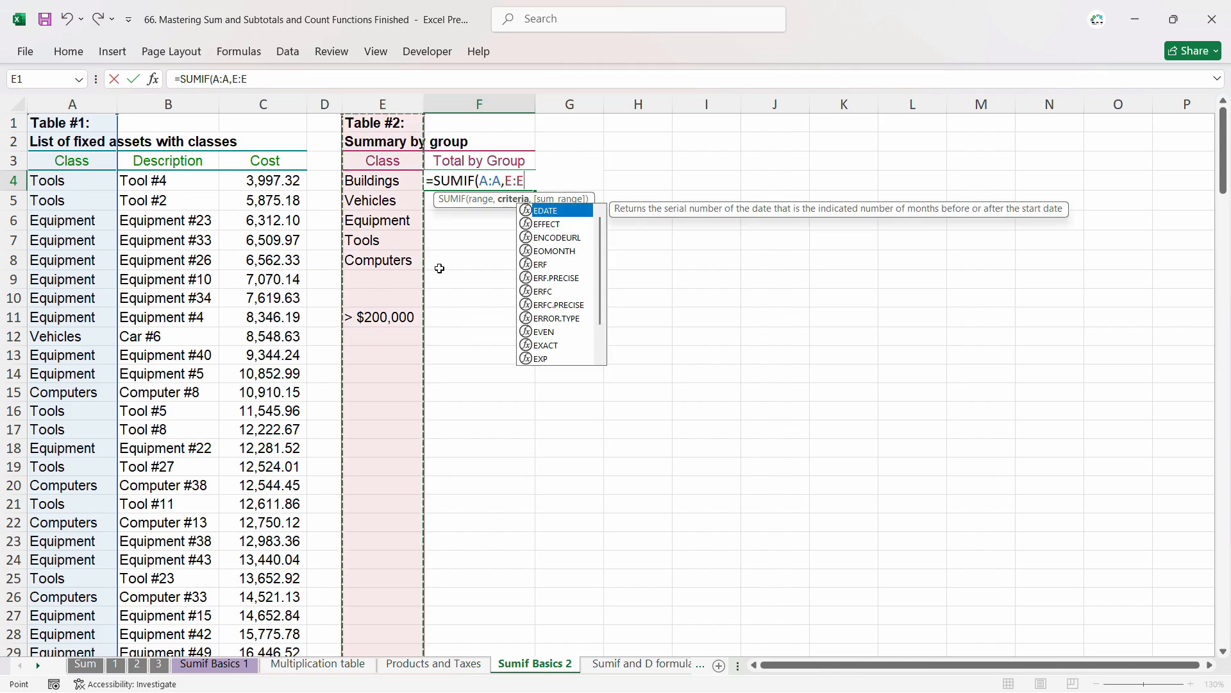
pyautogui.write(',')
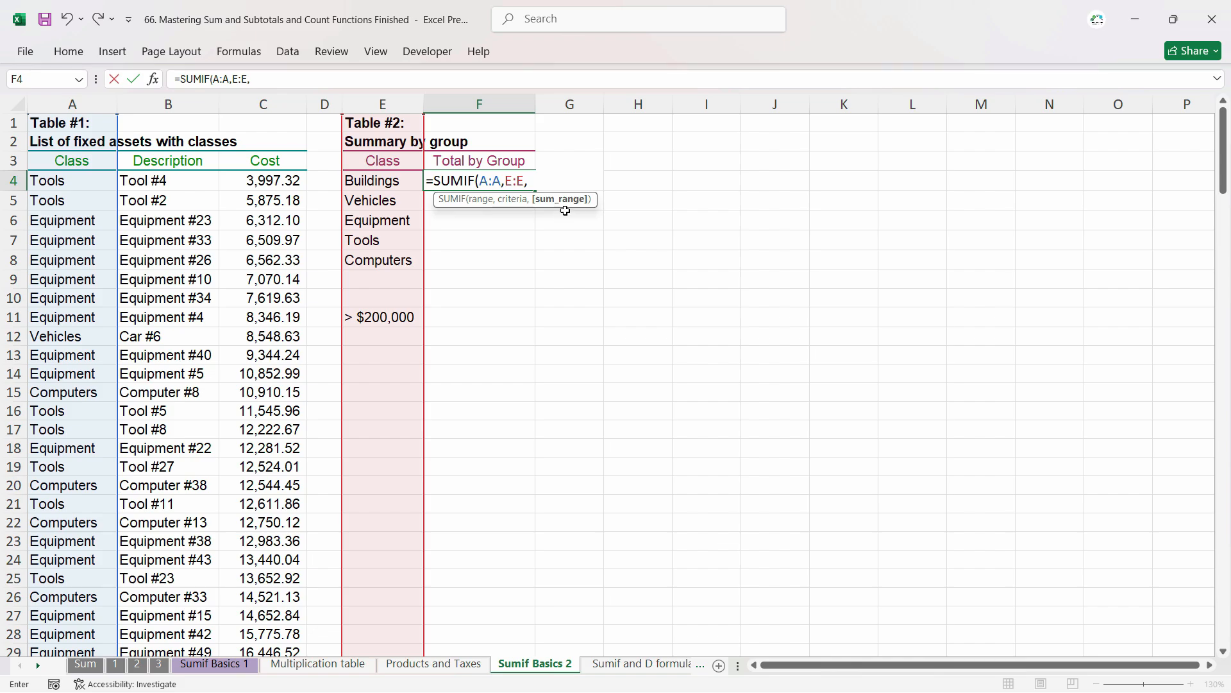
pyautogui.click(266, 105)
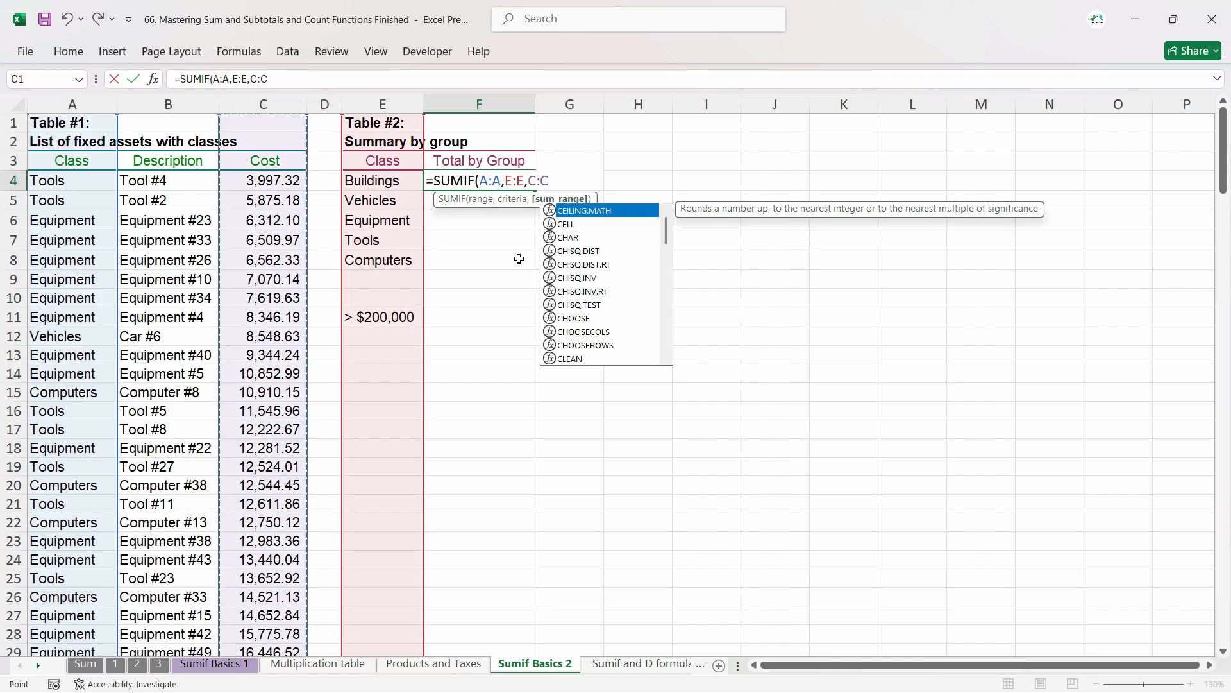
pyautogui.press('Return')
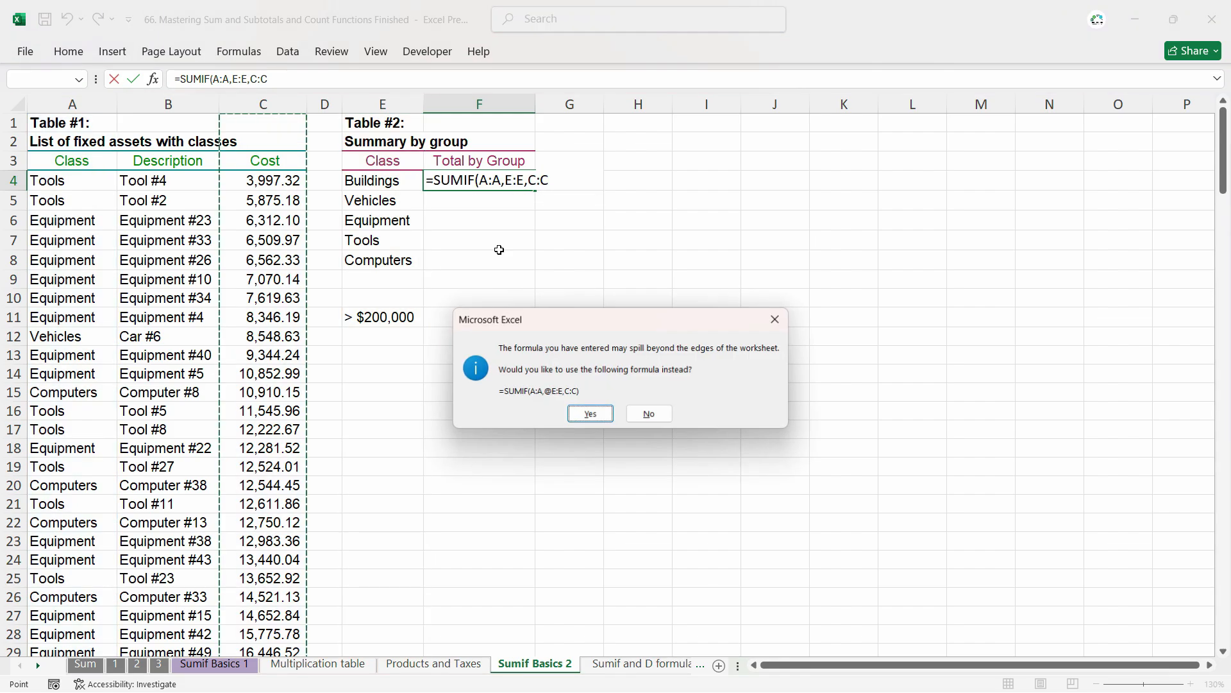
pyautogui.click(591, 416)
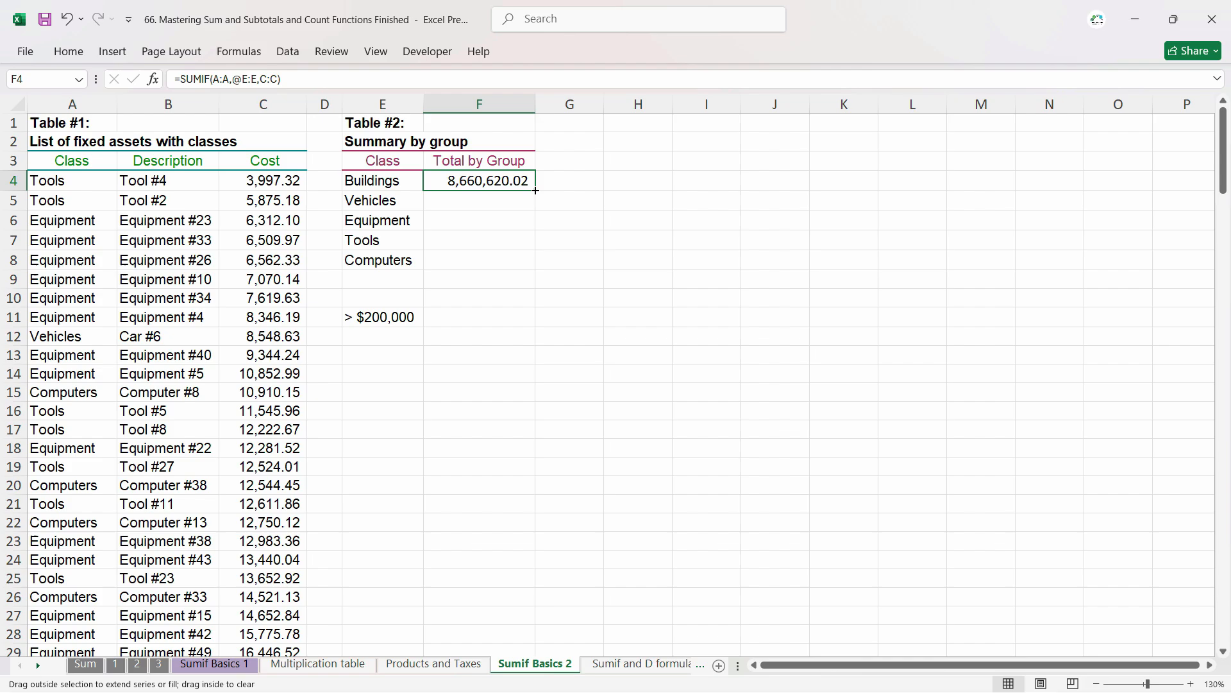
# - Copy the F4 formula down to the Computers row in F8 and undo the fill
pyautogui.doubleClick(535, 191)
pyautogui.click(504, 249)
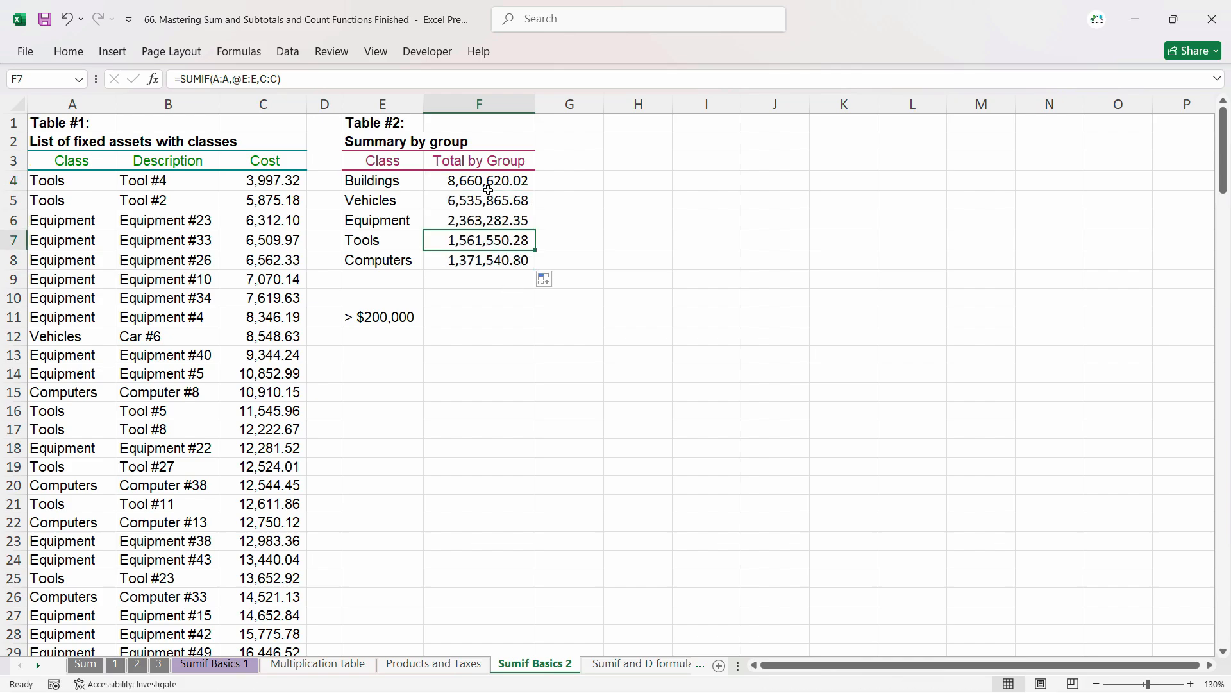
pyautogui.click(488, 182)
pyautogui.hotkey('ctrl', 'z')
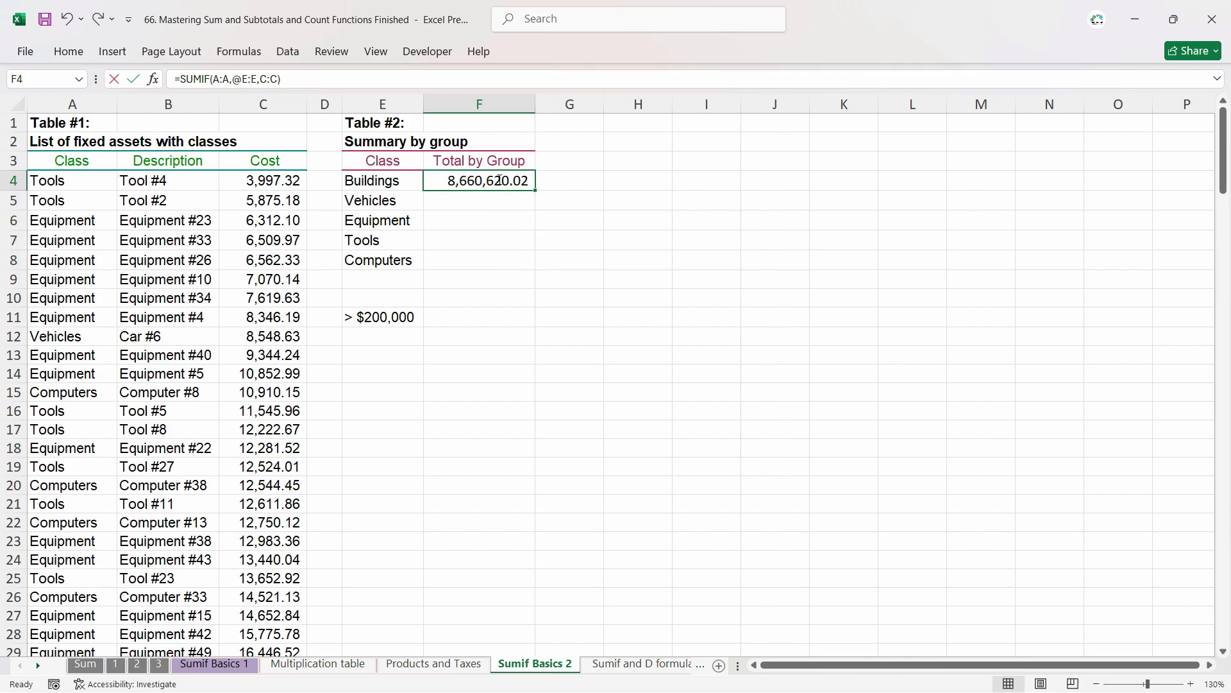
# - Replace the criteria in F4 with the absolute range $E$4:$E$8 and check the formula in the other total cells
pyautogui.doubleClick(498, 181)
pyautogui.moveTo(538, 182); pyautogui.dragTo(506, 182)
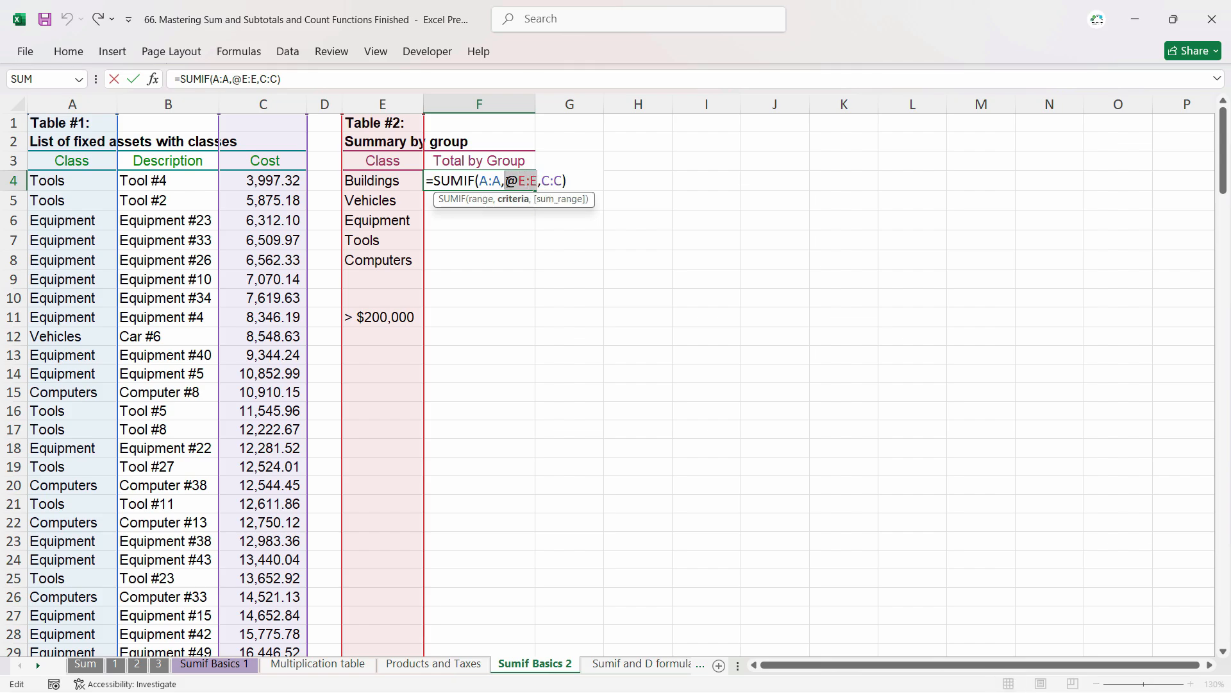
pyautogui.press('BackSpace')
pyautogui.moveTo(388, 181); pyautogui.dragTo(392, 263)
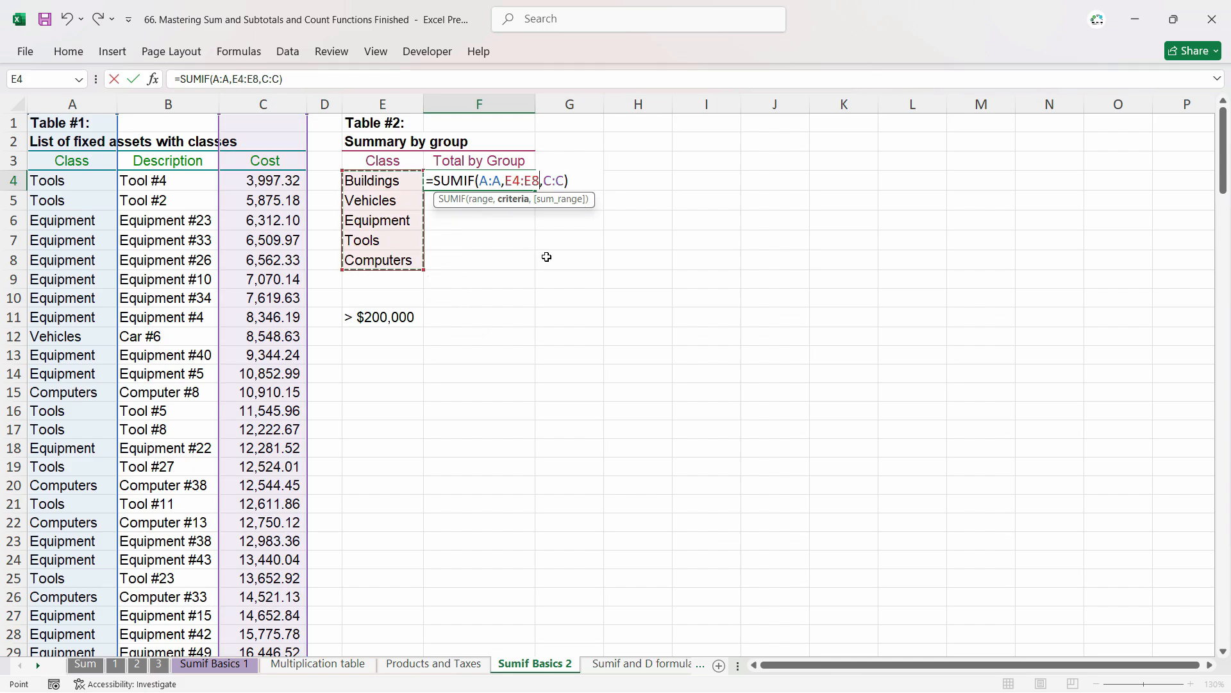
pyautogui.press('F4')
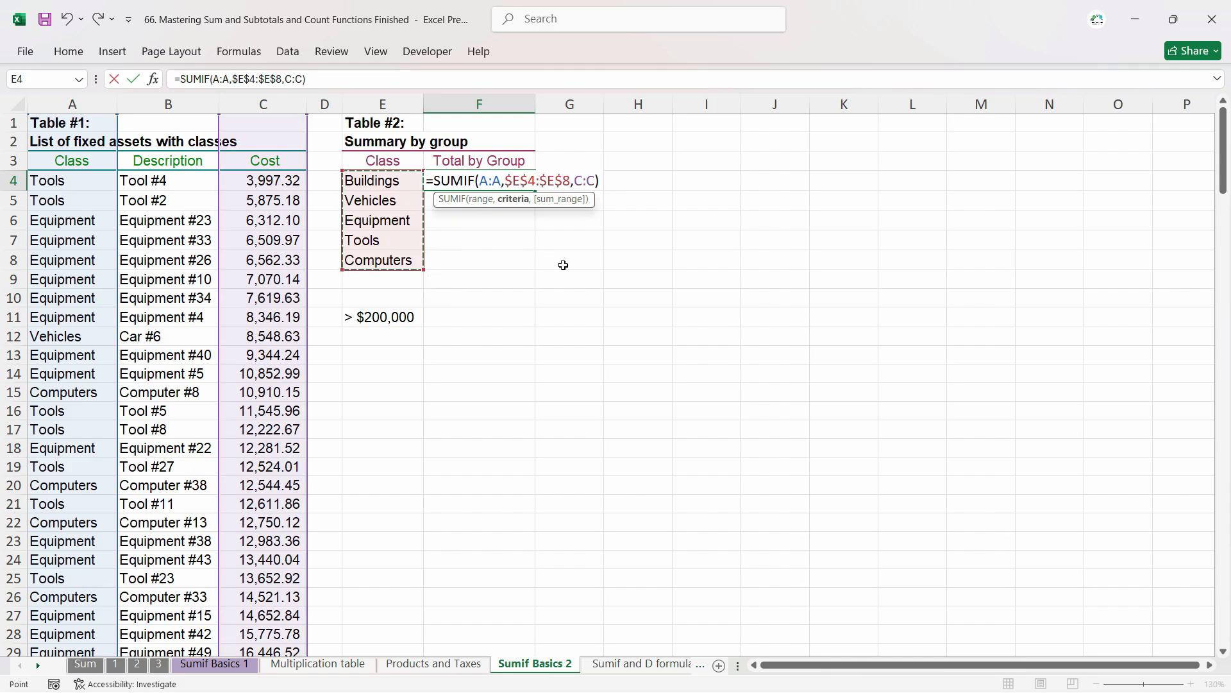
pyautogui.press('Return')
pyautogui.click(487, 240)
pyautogui.click(493, 264)
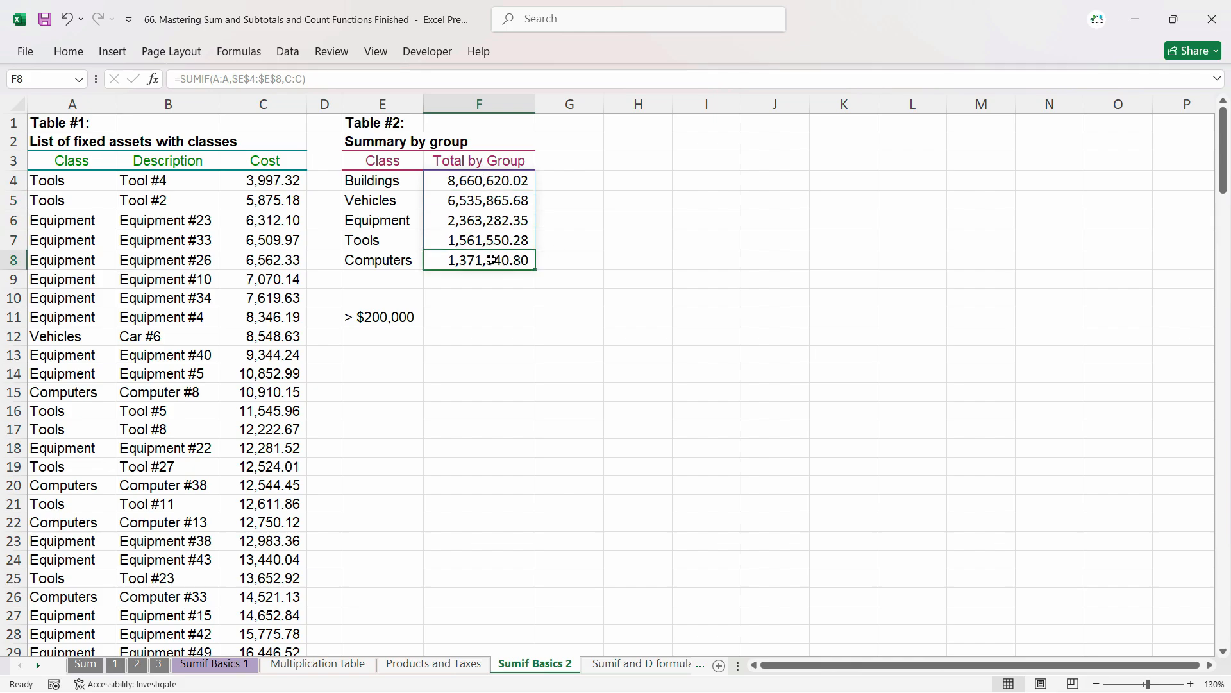
pyautogui.click(473, 203)
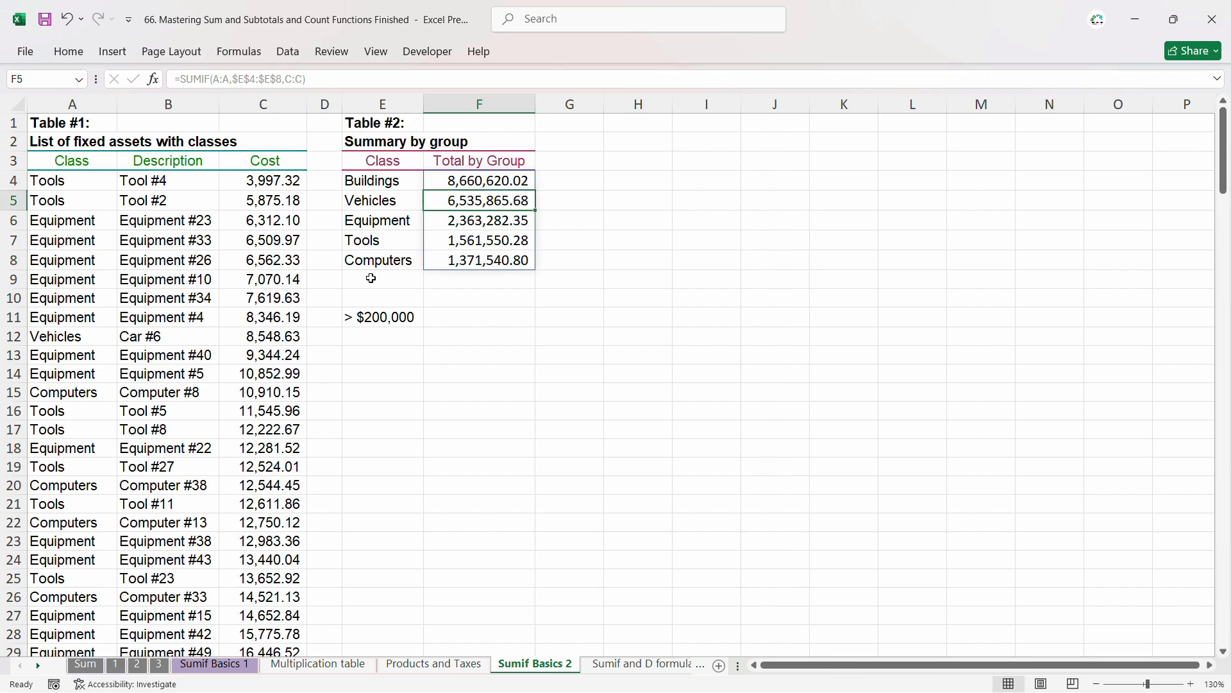
pyautogui.click(403, 203)
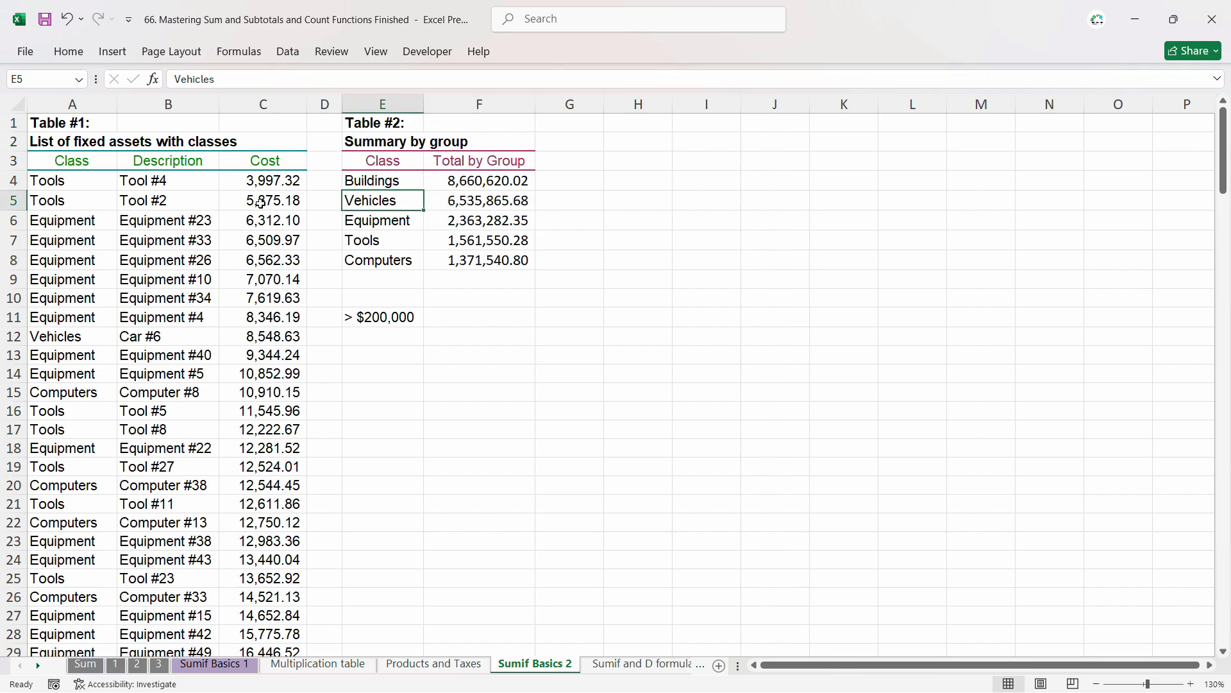
# - Add filters to the Class, Description and Cost headers of Table #1
pyautogui.moveTo(270, 166); pyautogui.dragTo(70, 162)
pyautogui.click(80, 57)
pyautogui.click(333, 280)
pyautogui.hotkey('alt', 'h')
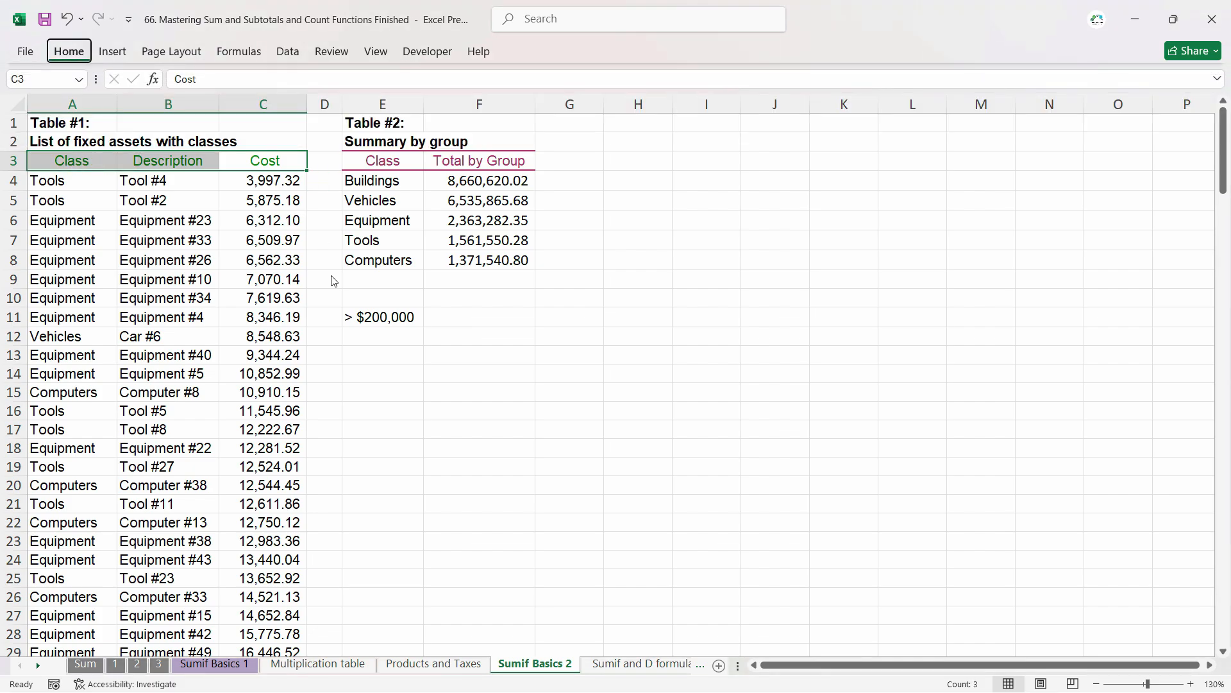
pyautogui.press('s')
pyautogui.press('f')
pyautogui.click(106, 193)
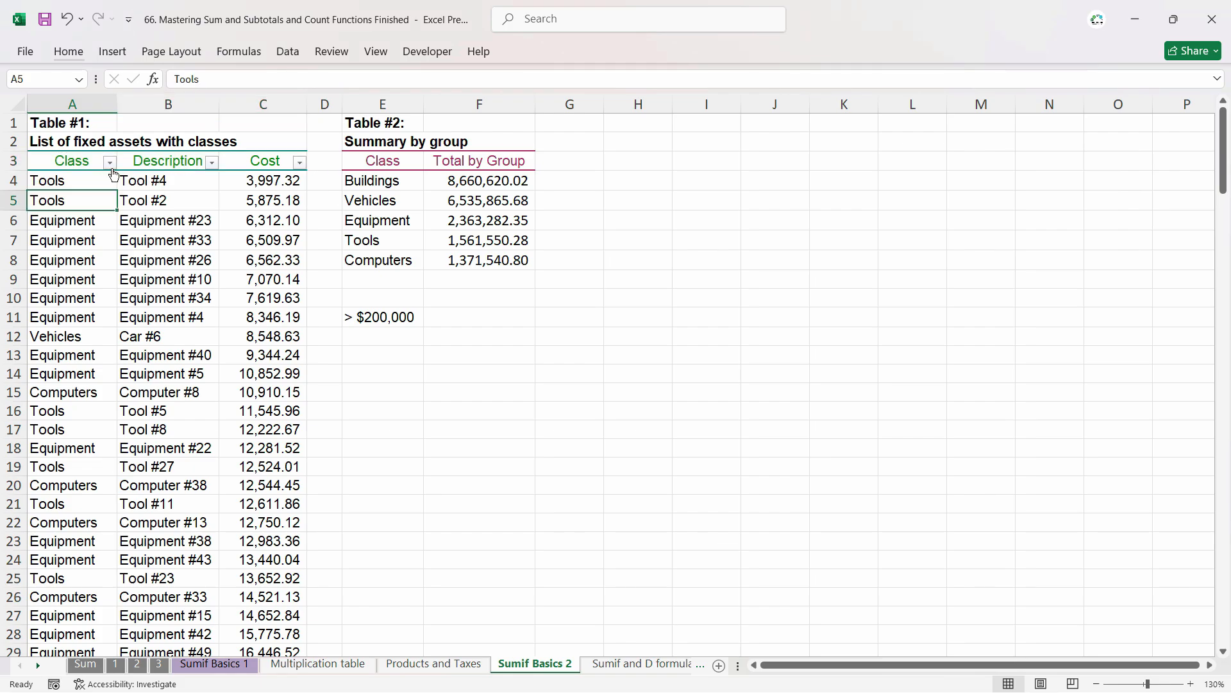
# - Filter Table #1 to the Tools class only and select the Cost column to check the Tools total
pyautogui.click(477, 242)
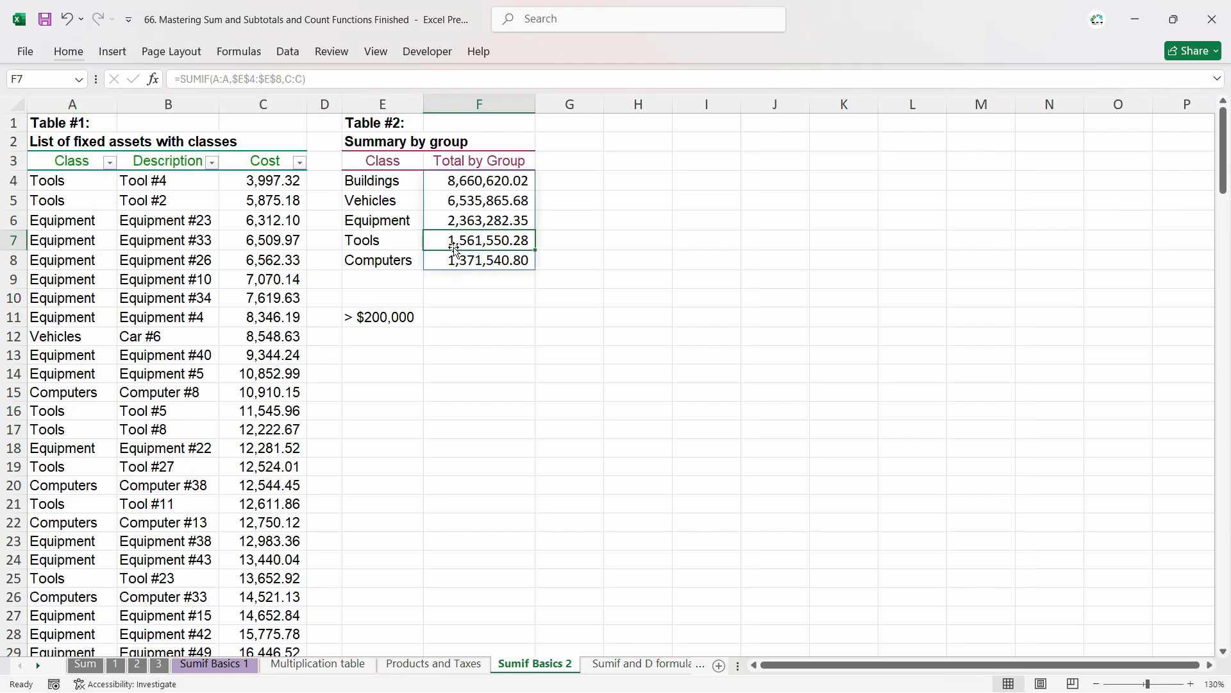
pyautogui.click(110, 162)
pyautogui.click(43, 370)
pyautogui.click(43, 427)
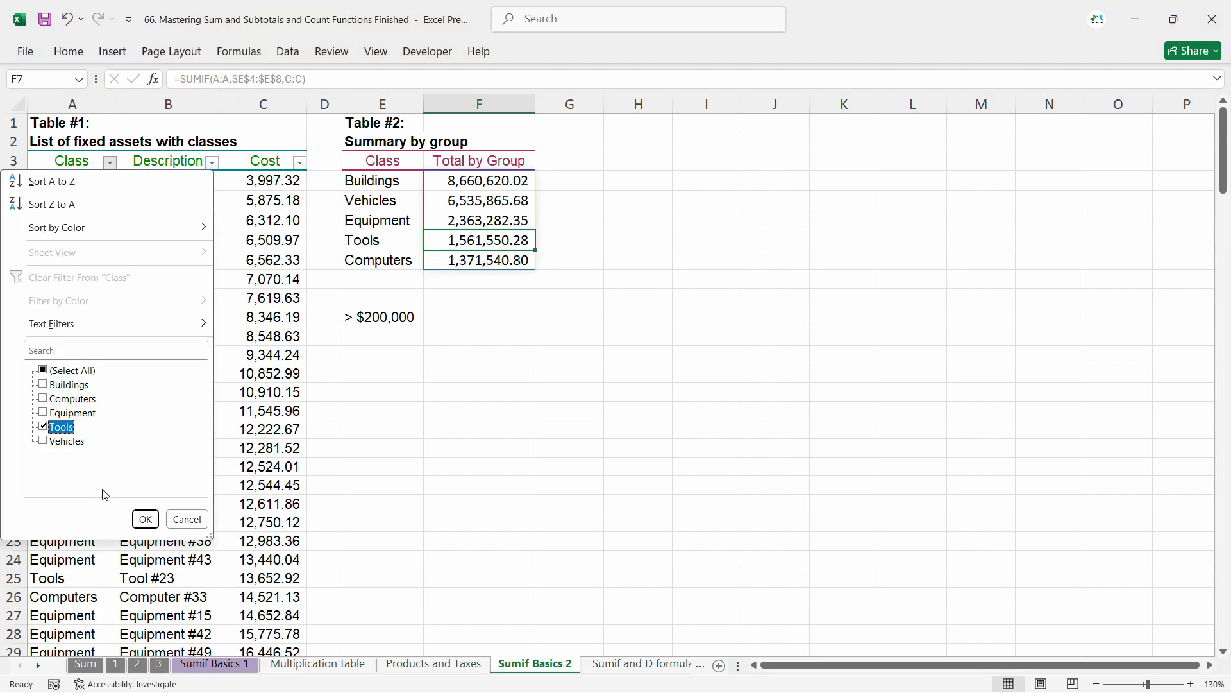
pyautogui.click(145, 519)
pyautogui.click(263, 104)
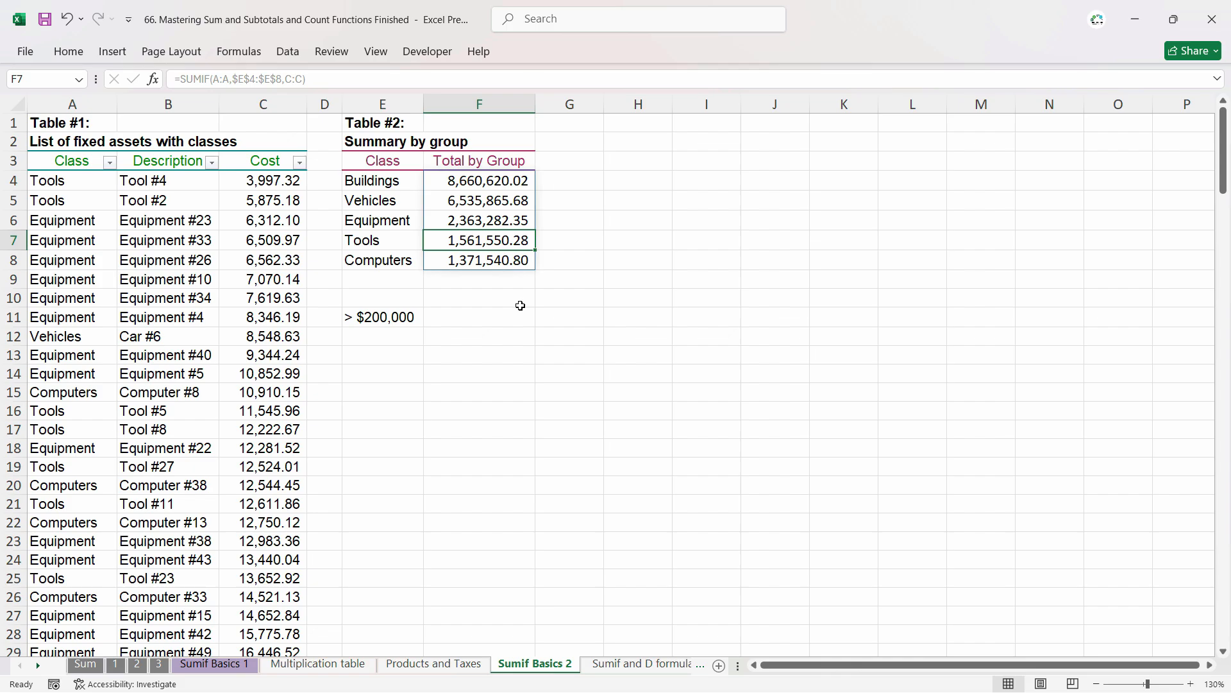
# - Inspect the > $200,000 criterion text in E11 and look through the Cost values of Table #1
pyautogui.doubleClick(387, 317)
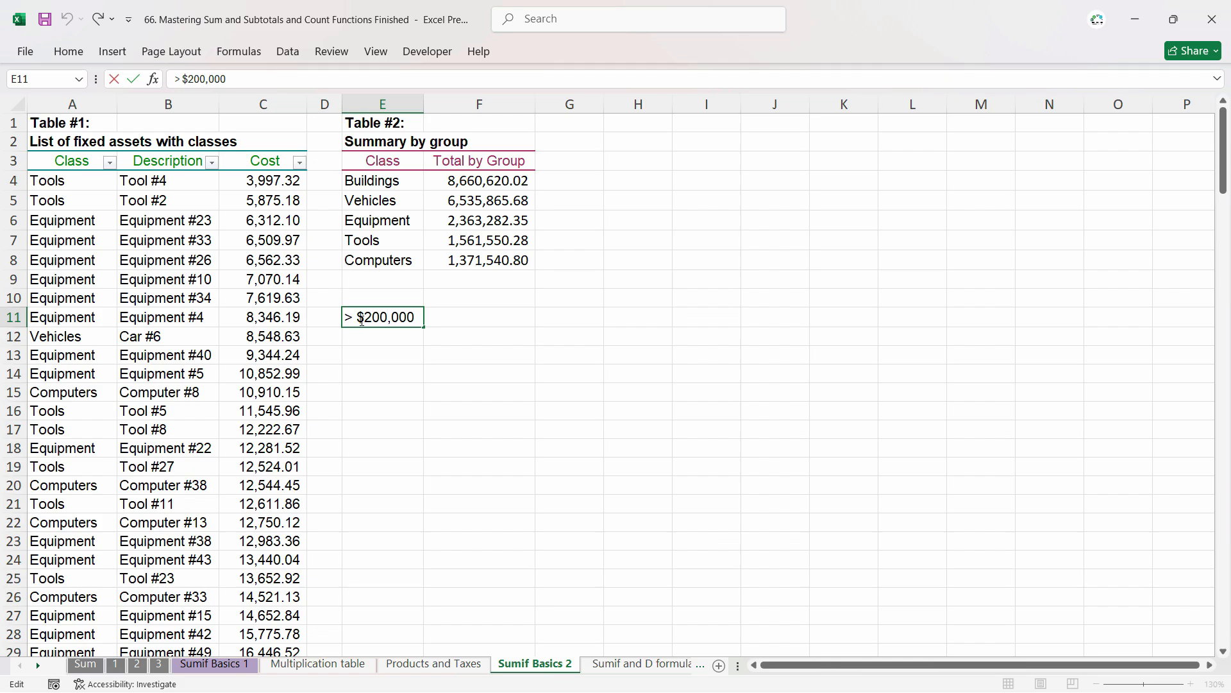
pyautogui.moveTo(363, 318); pyautogui.dragTo(346, 317)
pyautogui.press('Escape')
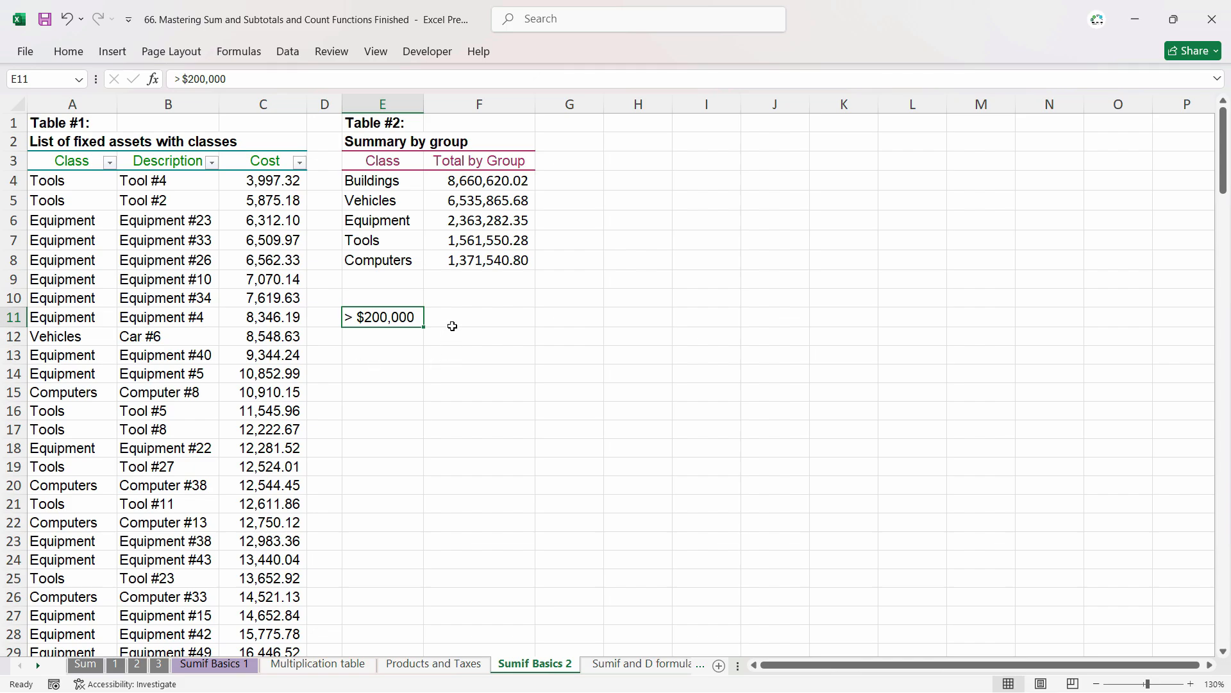
pyautogui.scroll(-20, 315, 397)
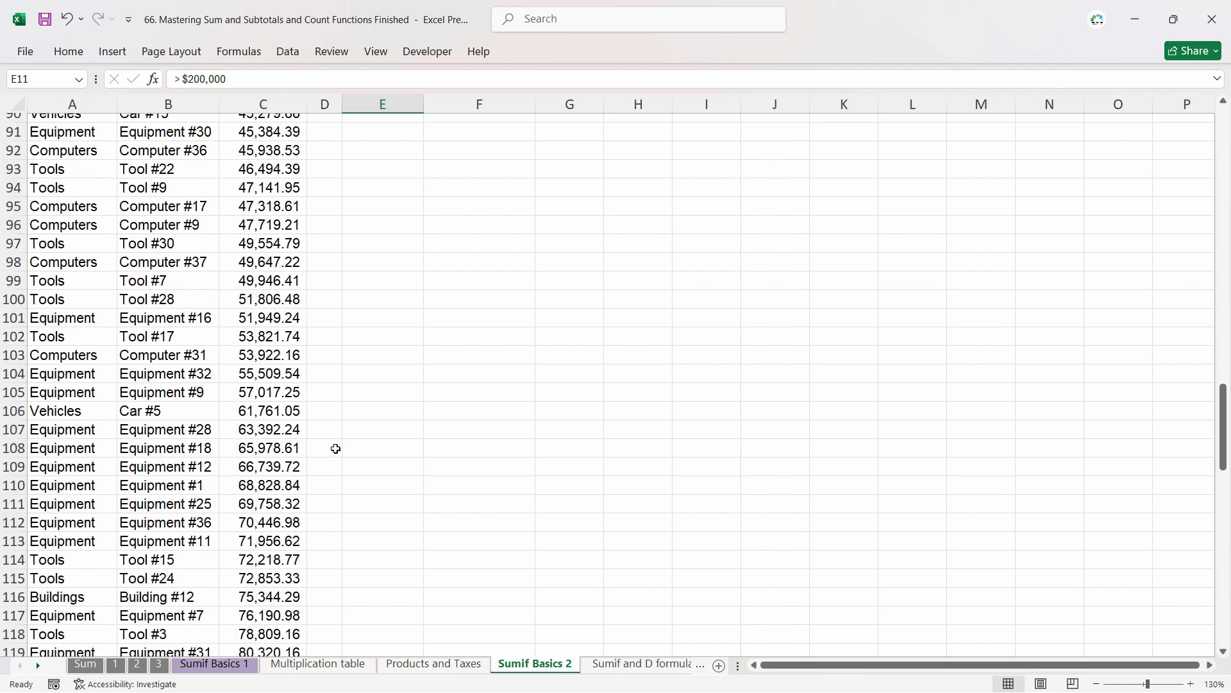
pyautogui.scroll(-7, 344, 449)
pyautogui.scroll(10, 346, 449)
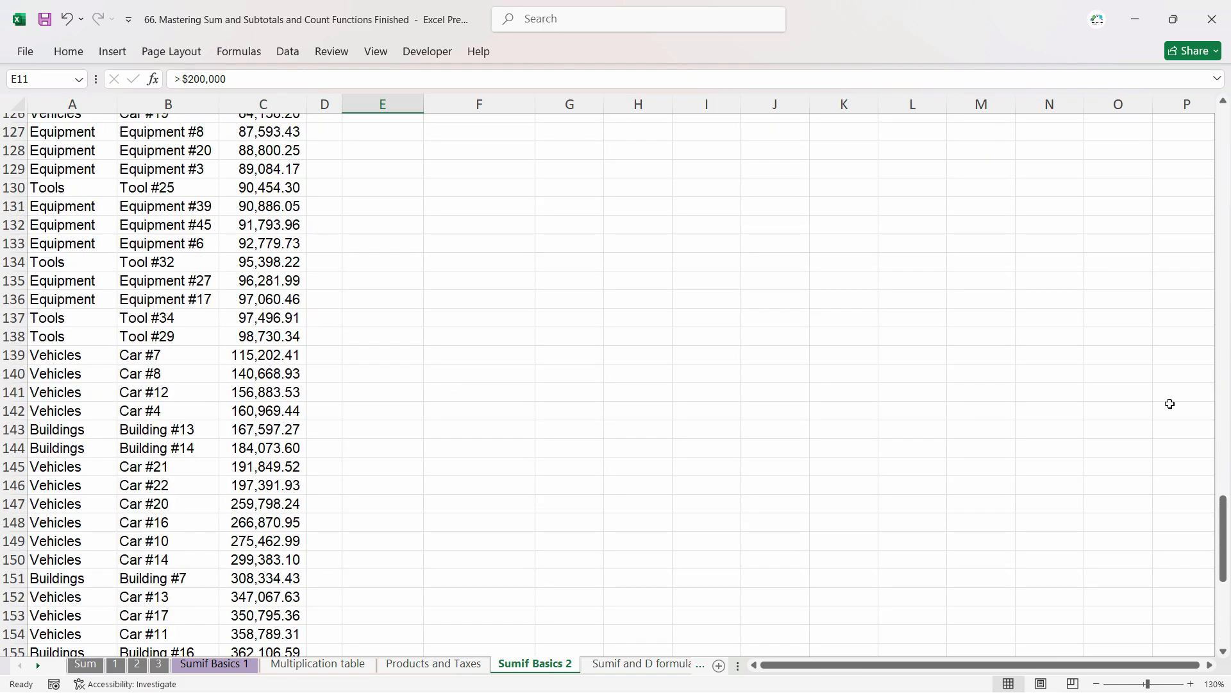
pyautogui.moveTo(1222, 510); pyautogui.dragTo(1222, 121)
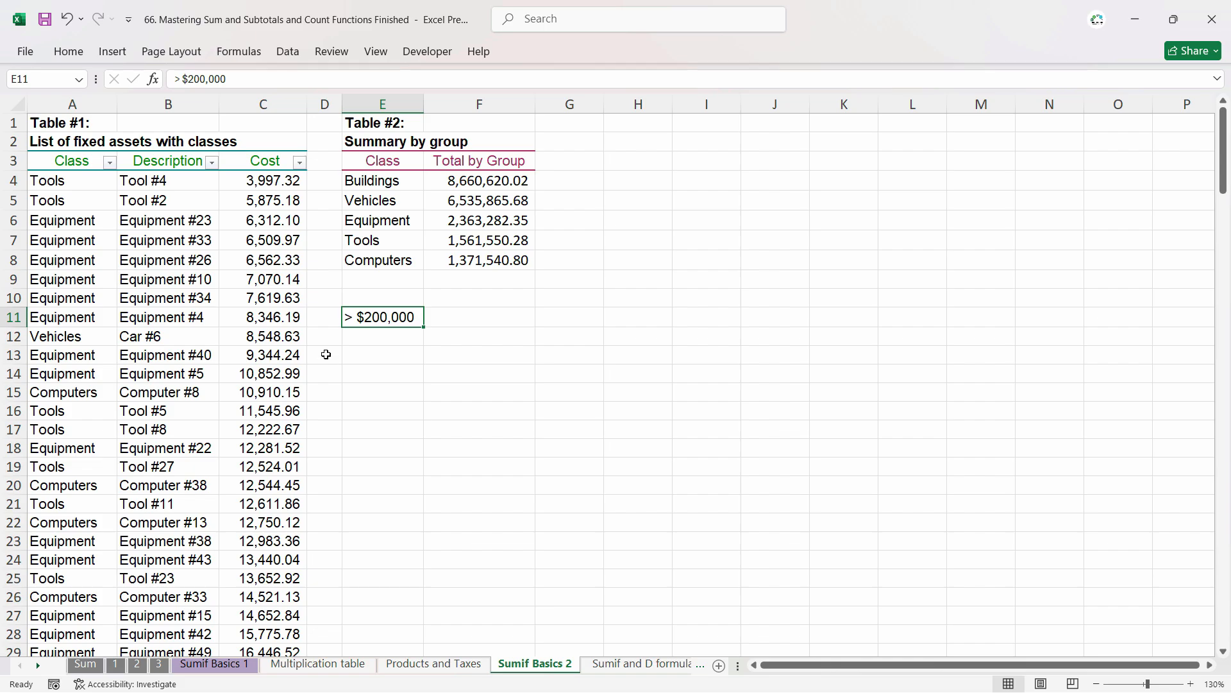
# - Check the number format of E11 and rewrite its criterion as >200000, without the space, dollar sign and comma
pyautogui.hotkey('ctrl', '1')
pyautogui.click(969, 529)
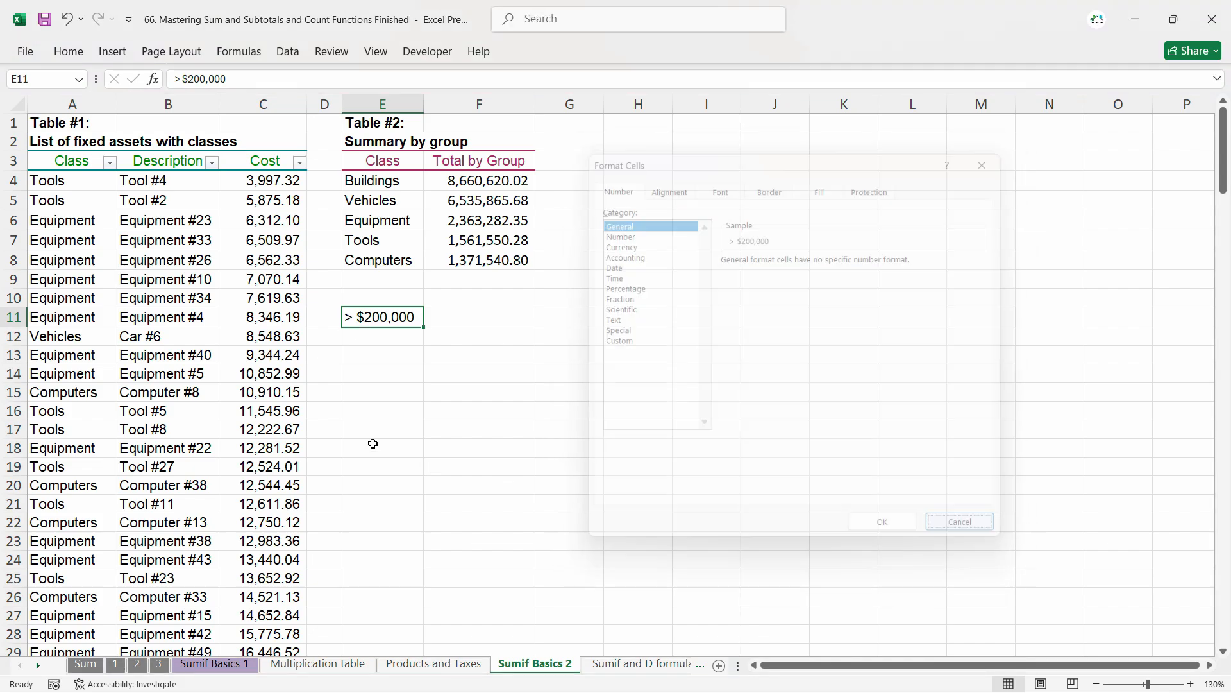
pyautogui.doubleClick(392, 314)
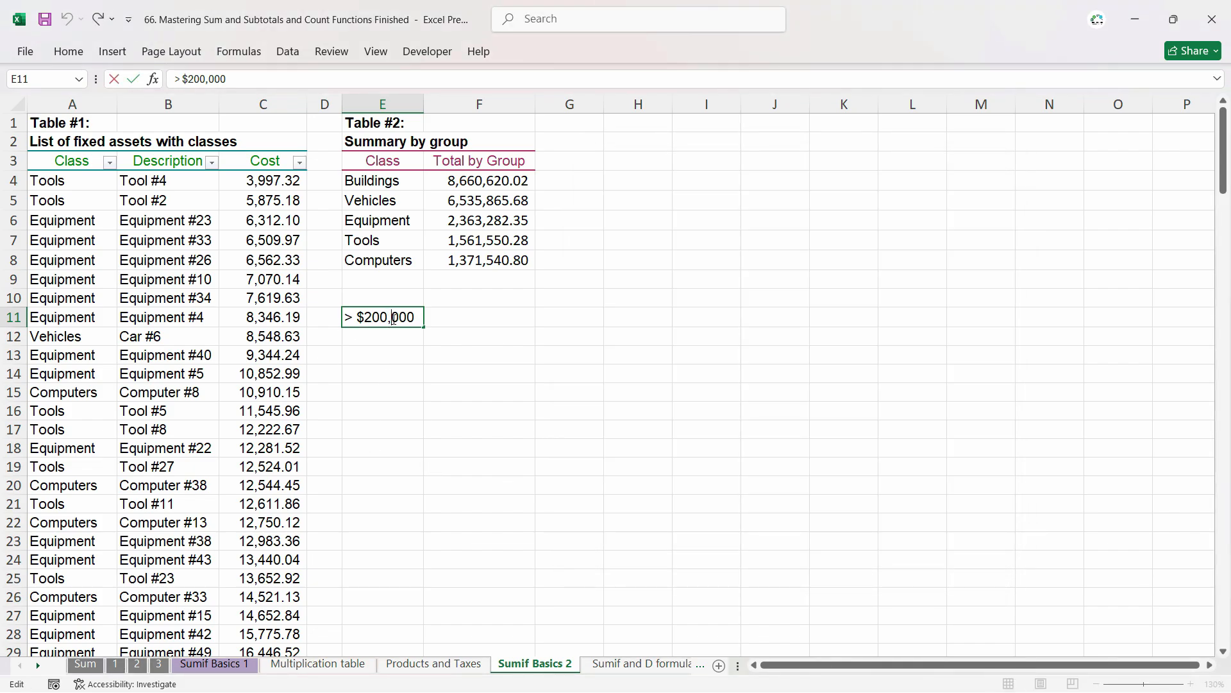
pyautogui.press('BackSpace')
pyautogui.press('Left')
pyautogui.press('Left')
pyautogui.press('Left')
pyautogui.press('BackSpace')
pyautogui.press('BackSpace')
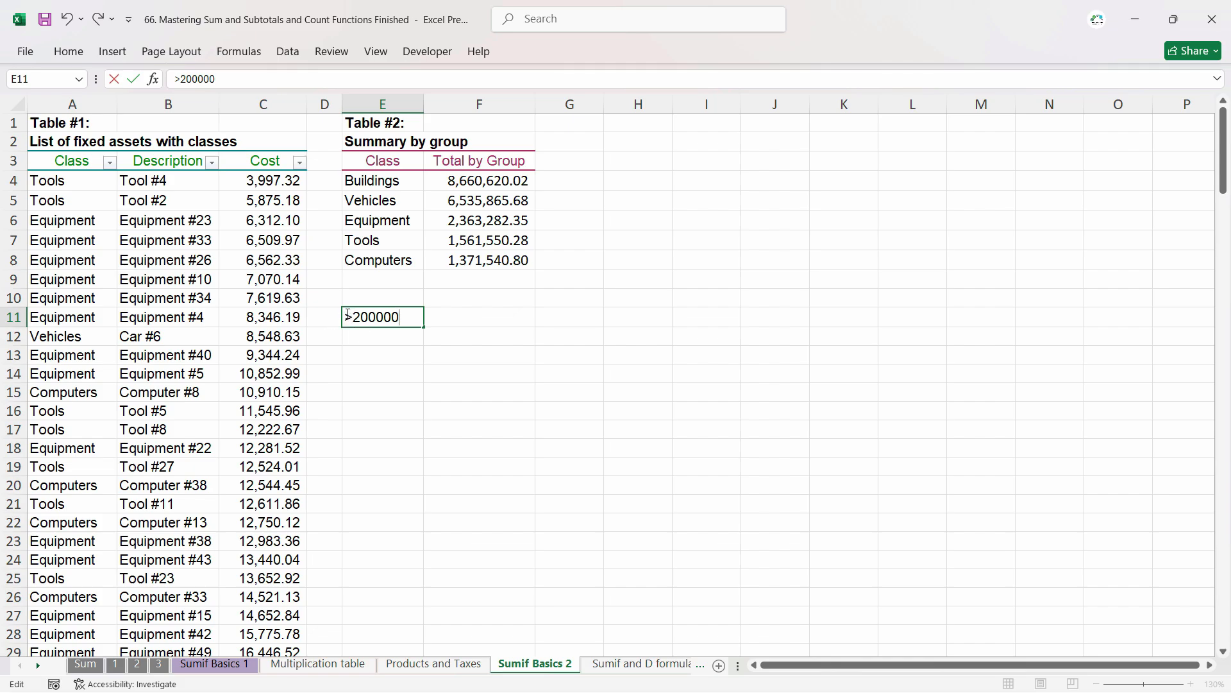
pyautogui.press('Return')
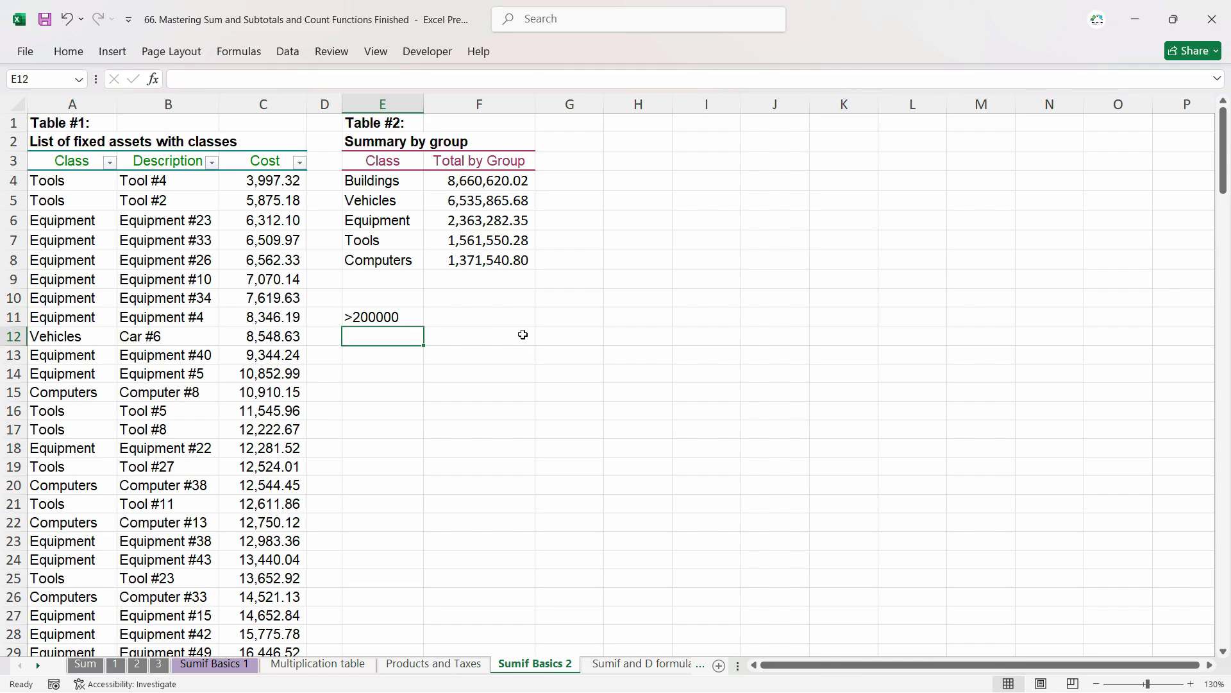
# - Start a SUMIF formula in F11 with the whole Cost column C:C as its range
pyautogui.click(504, 317)
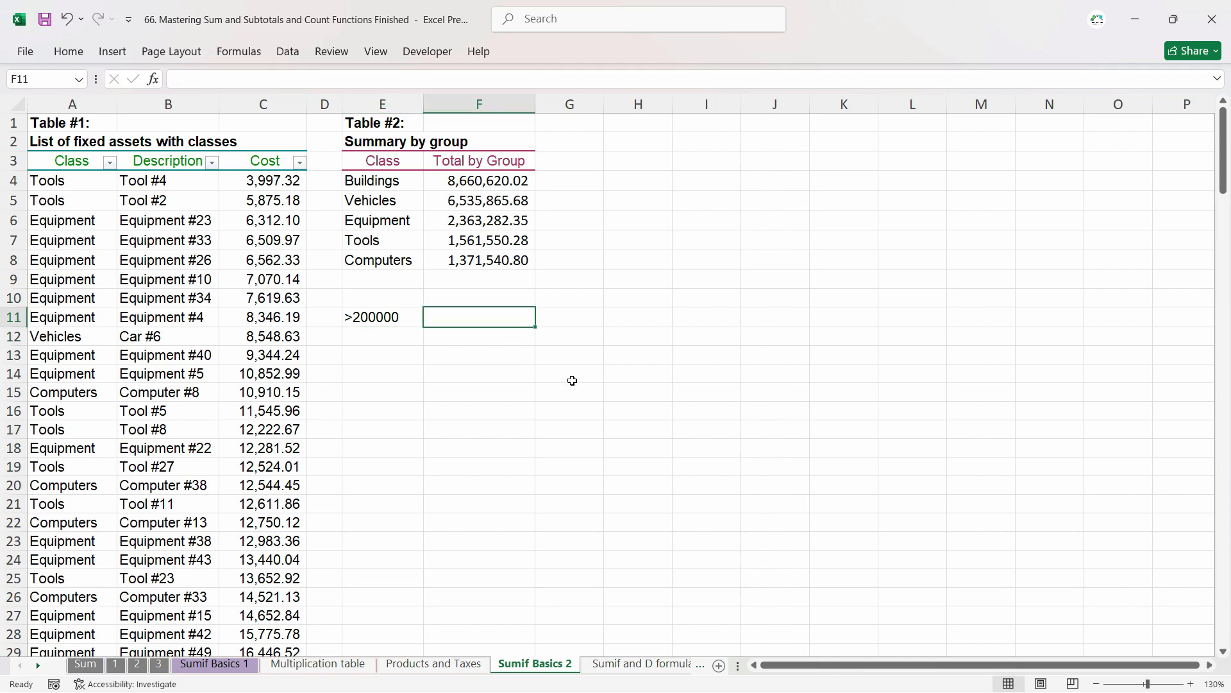
pyautogui.write('=sumif')
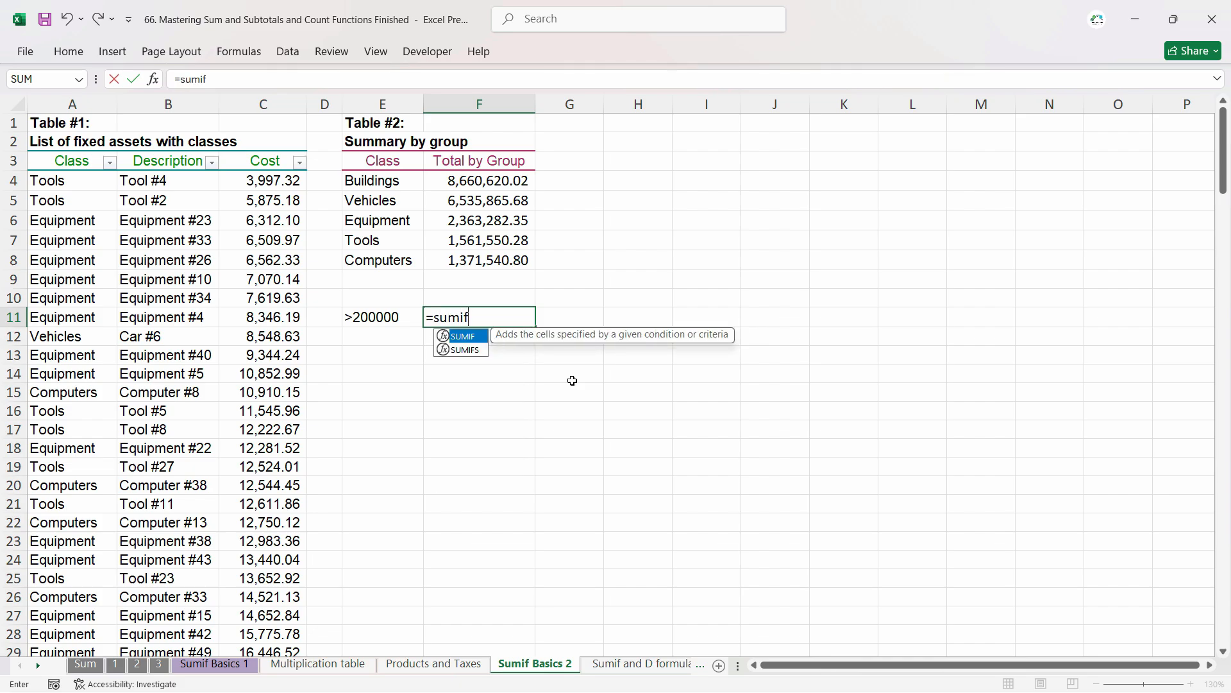
pyautogui.press('Tab')
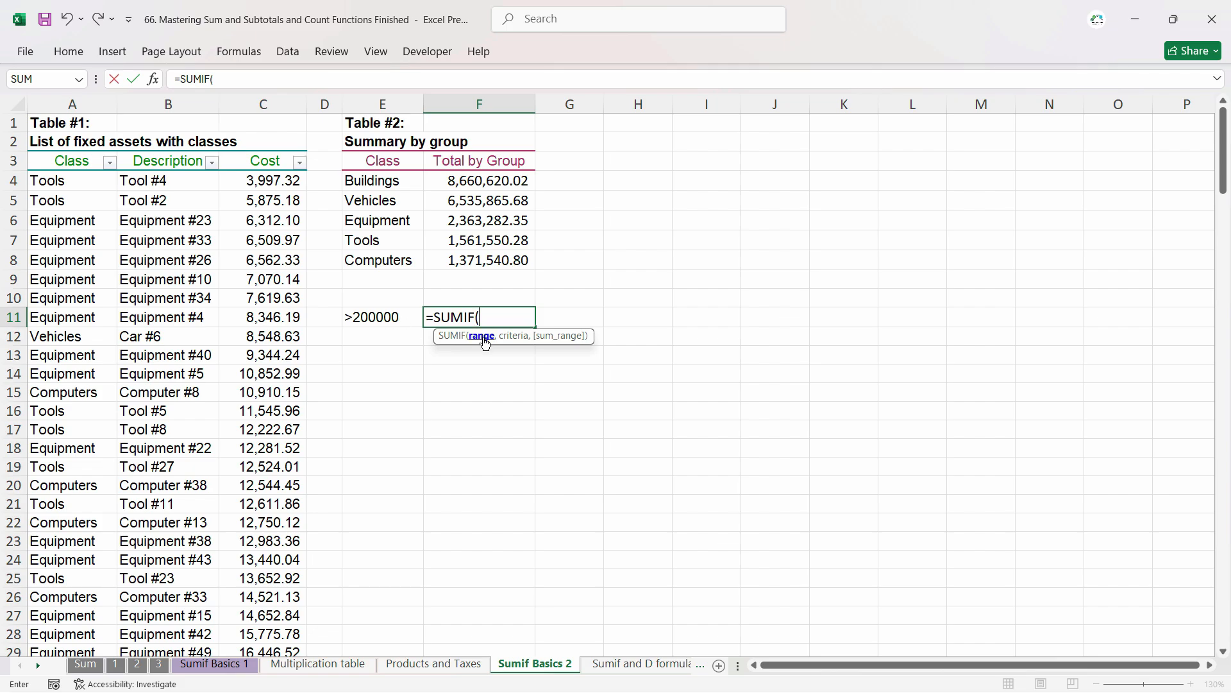
pyautogui.click(263, 104)
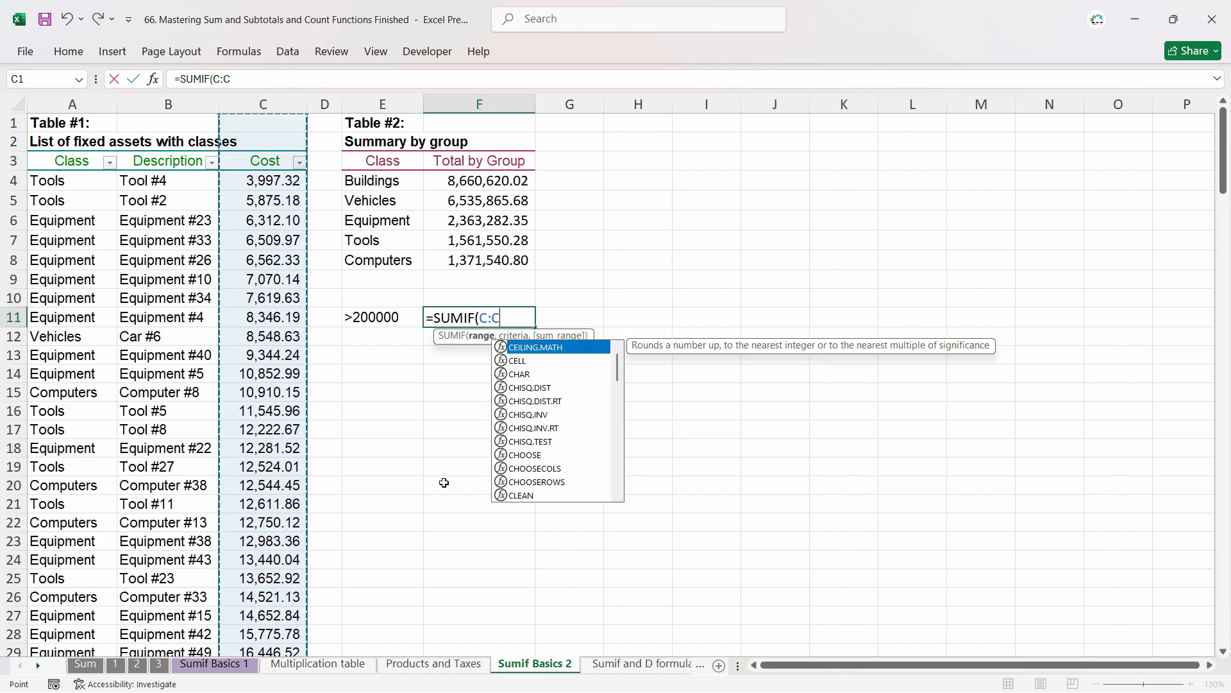
pyautogui.write(',')
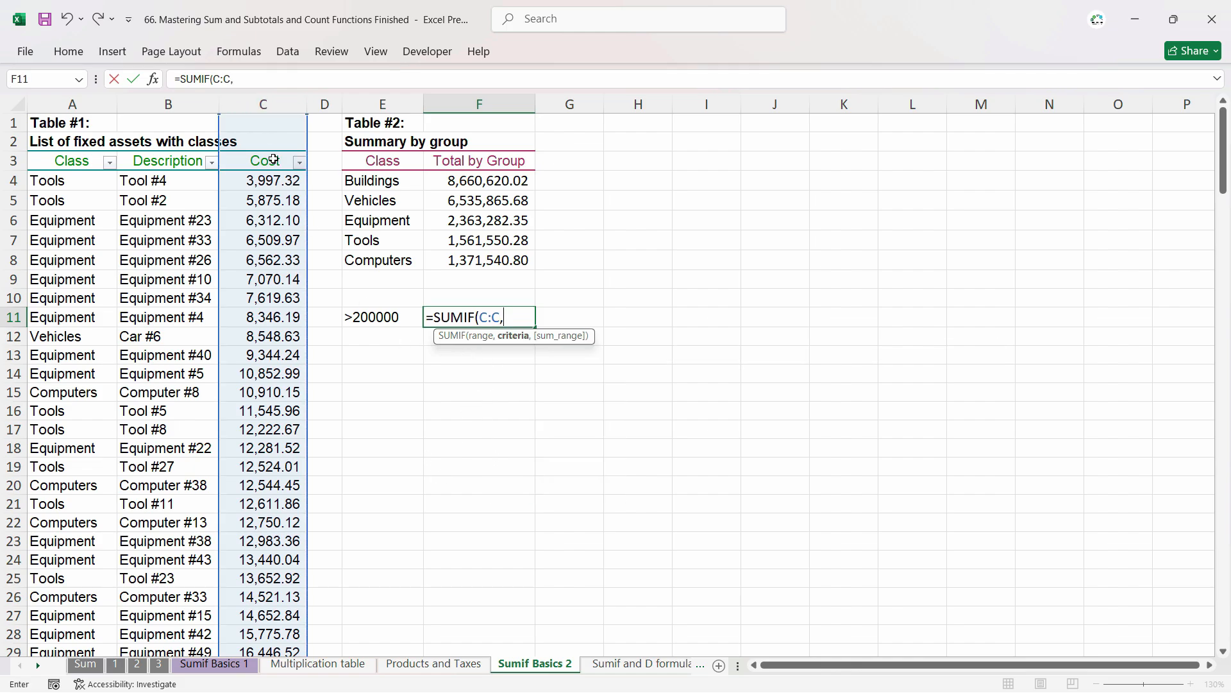
pyautogui.click(366, 319)
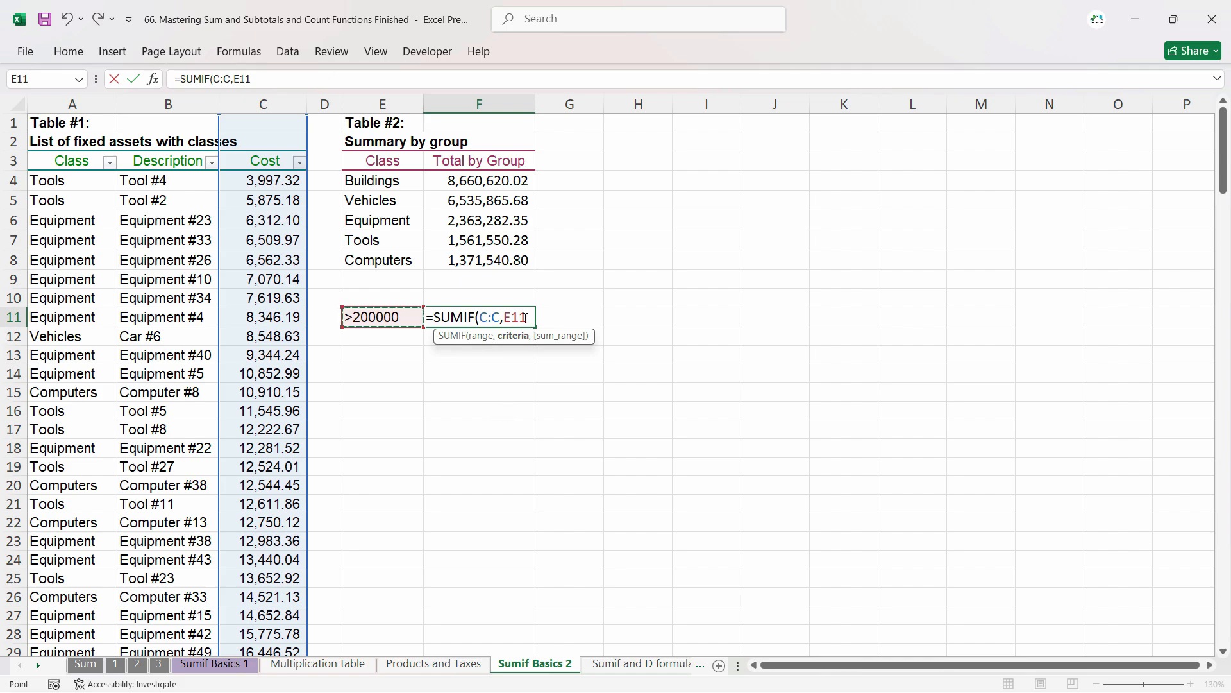
pyautogui.press('BackSpace')
pyautogui.press('BackSpace')
pyautogui.press('BackSpace')
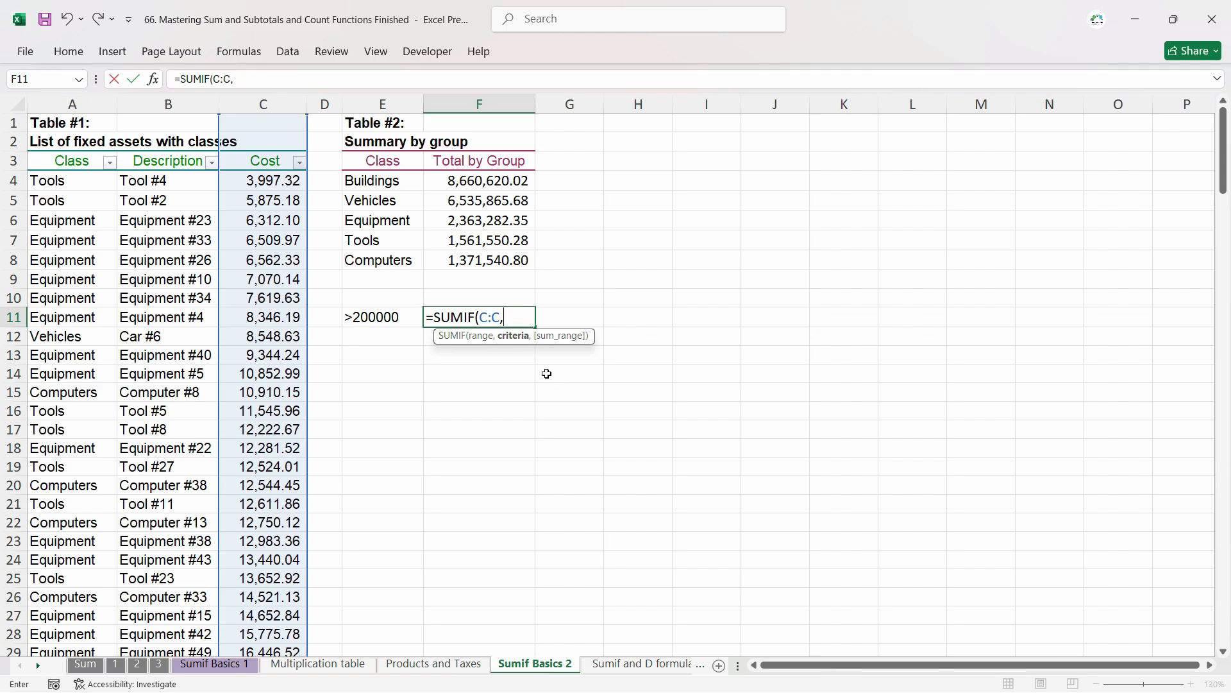
# - Complete the F11 formula with E11 as the criteria and C:C as the sum range, and reselect F11
pyautogui.click(380, 321)
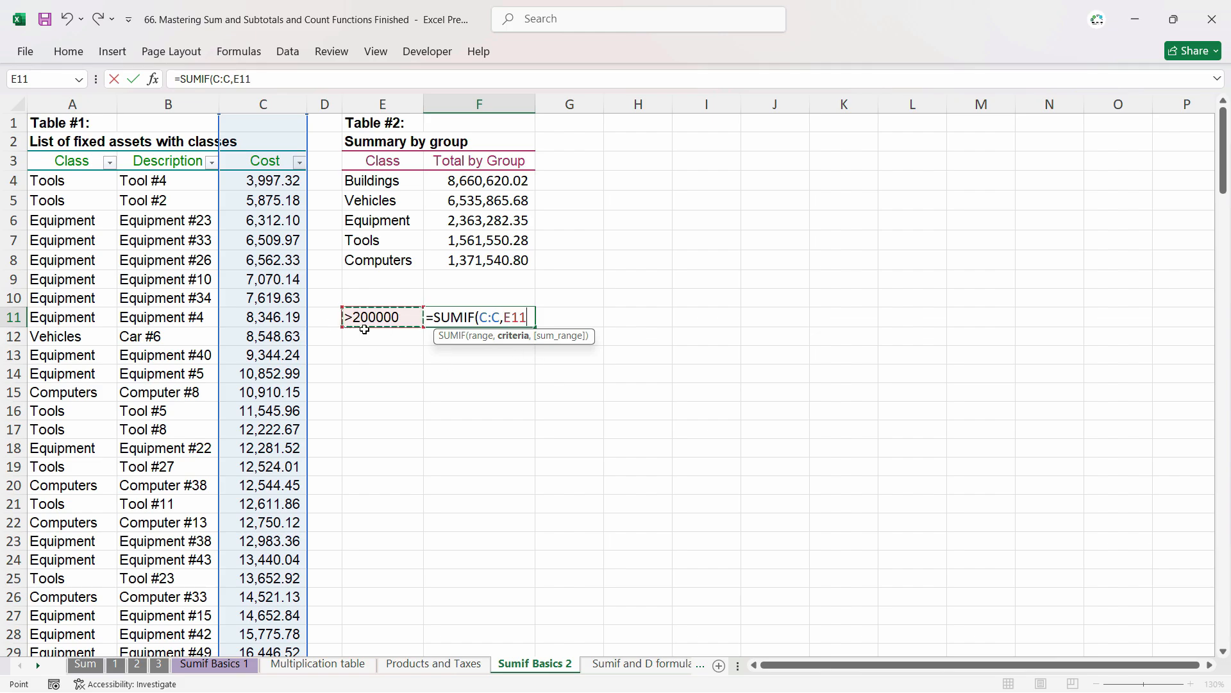
pyautogui.write(',')
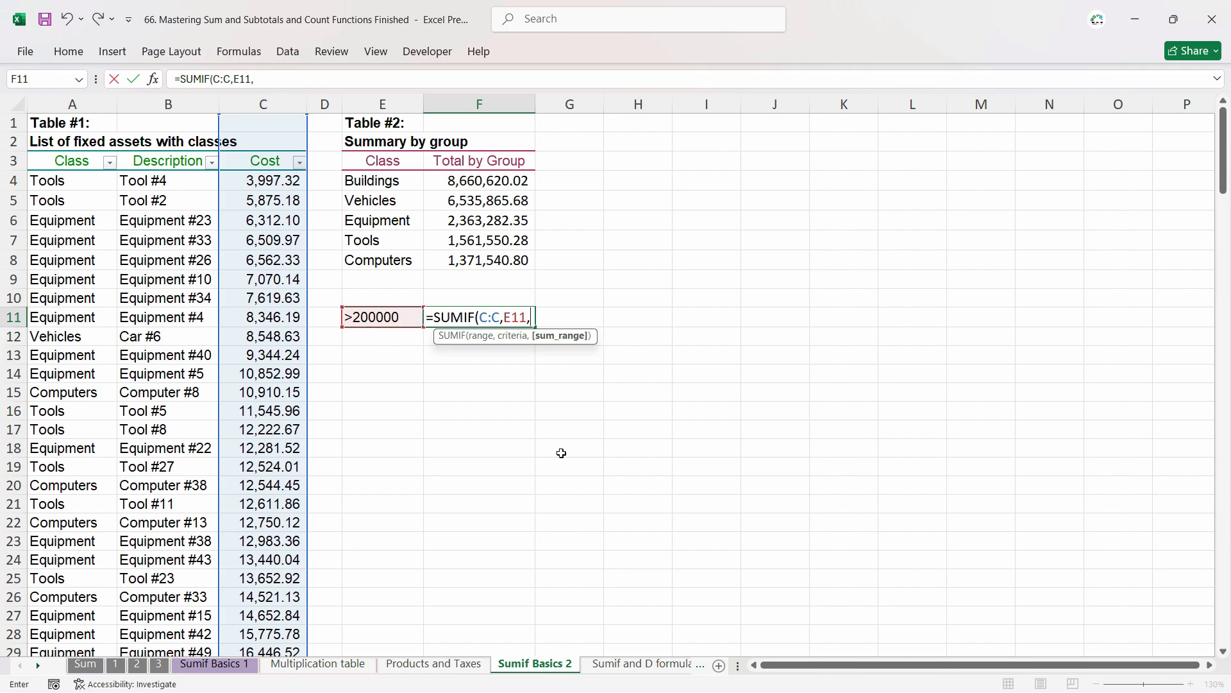
pyautogui.click(262, 104)
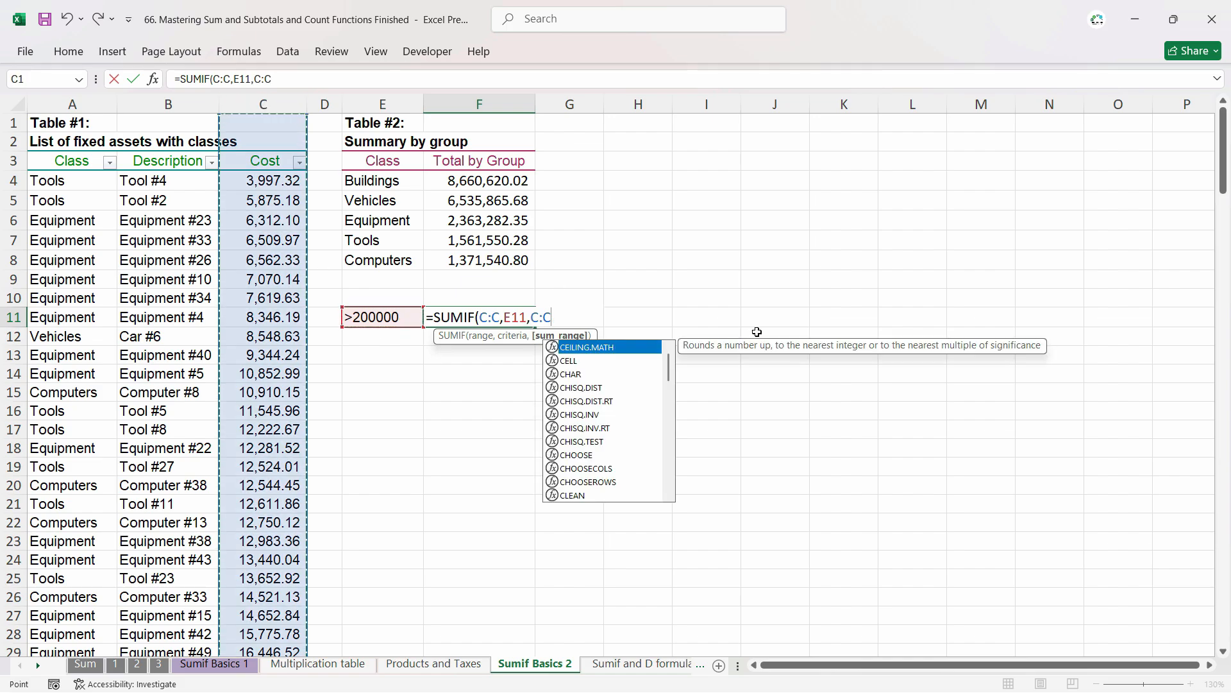
pyautogui.press('Return')
pyautogui.click(520, 317)
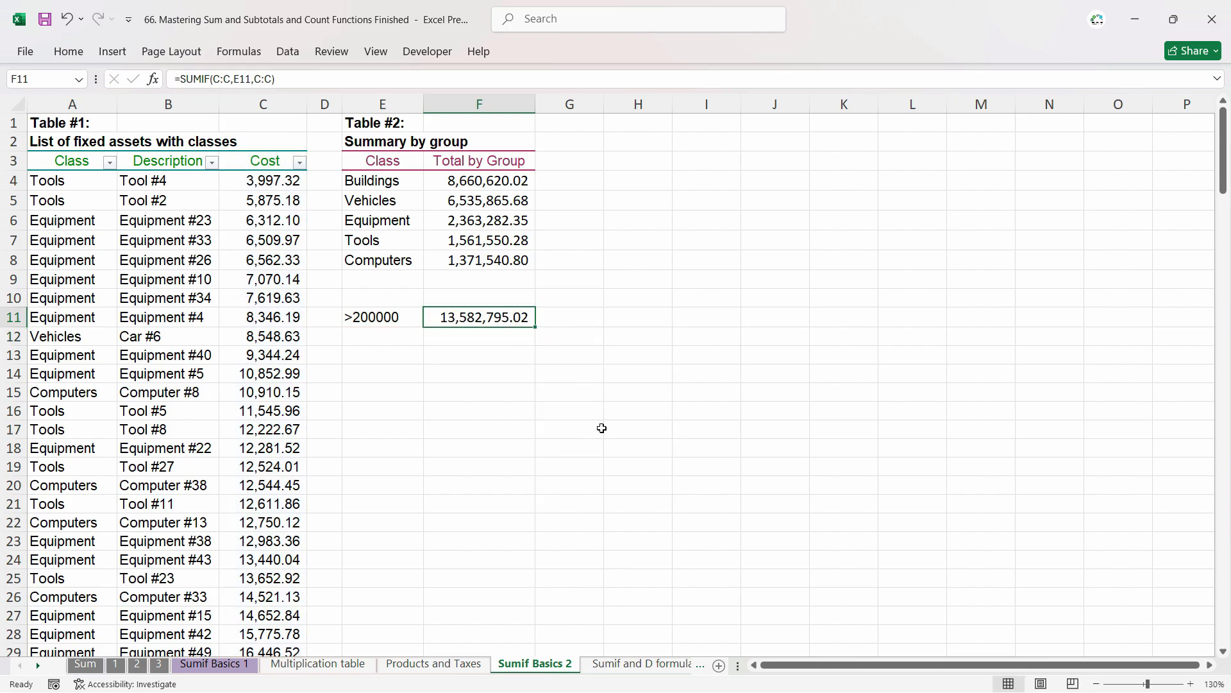
# - Filter the Cost column of Table #1 to values greater than 200000 and select column C to check its sum
pyautogui.click(299, 162)
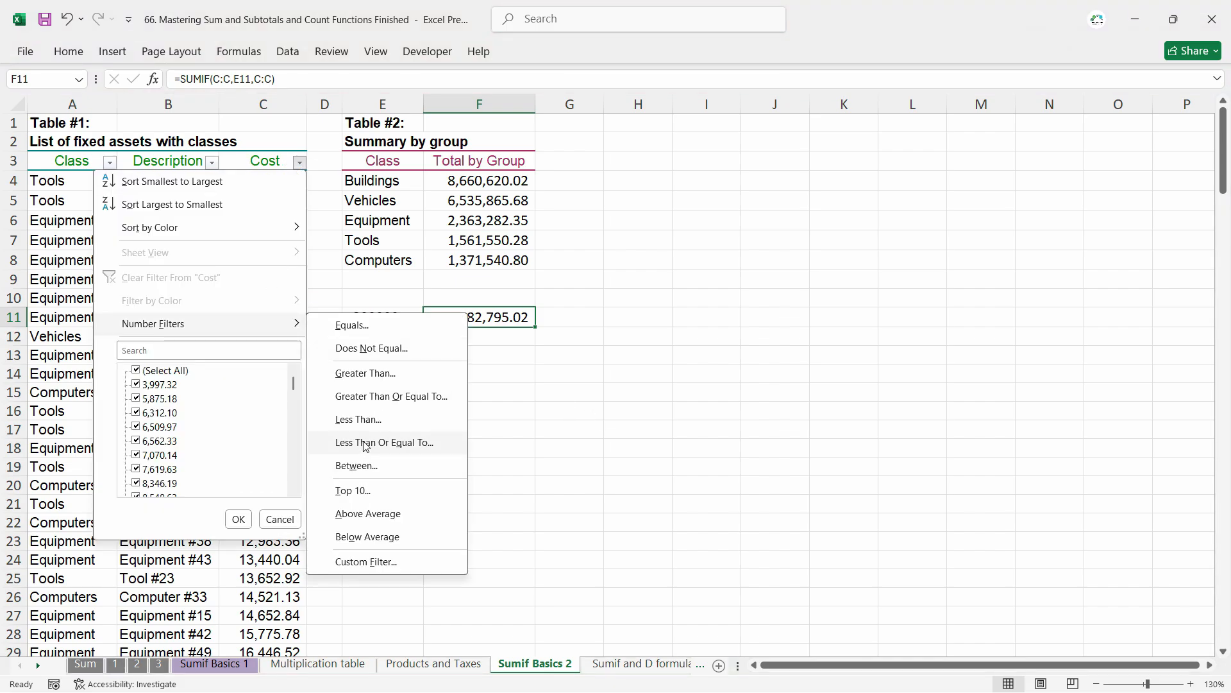
pyautogui.click(529, 356)
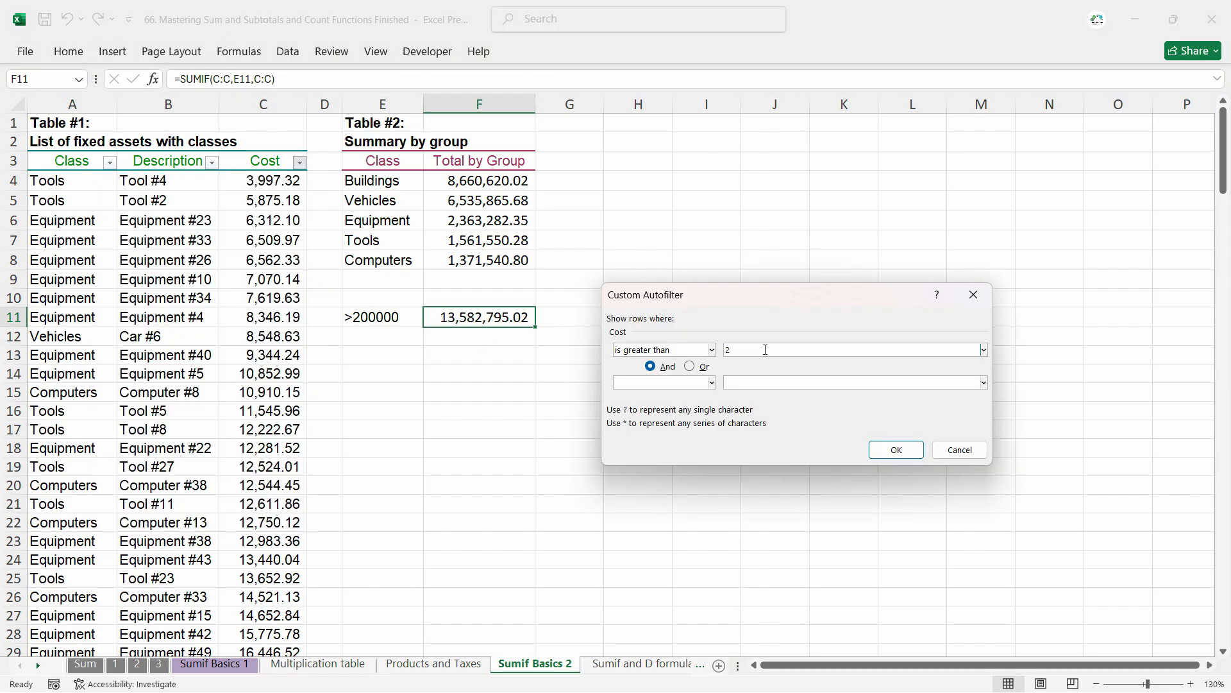
pyautogui.press('Return')
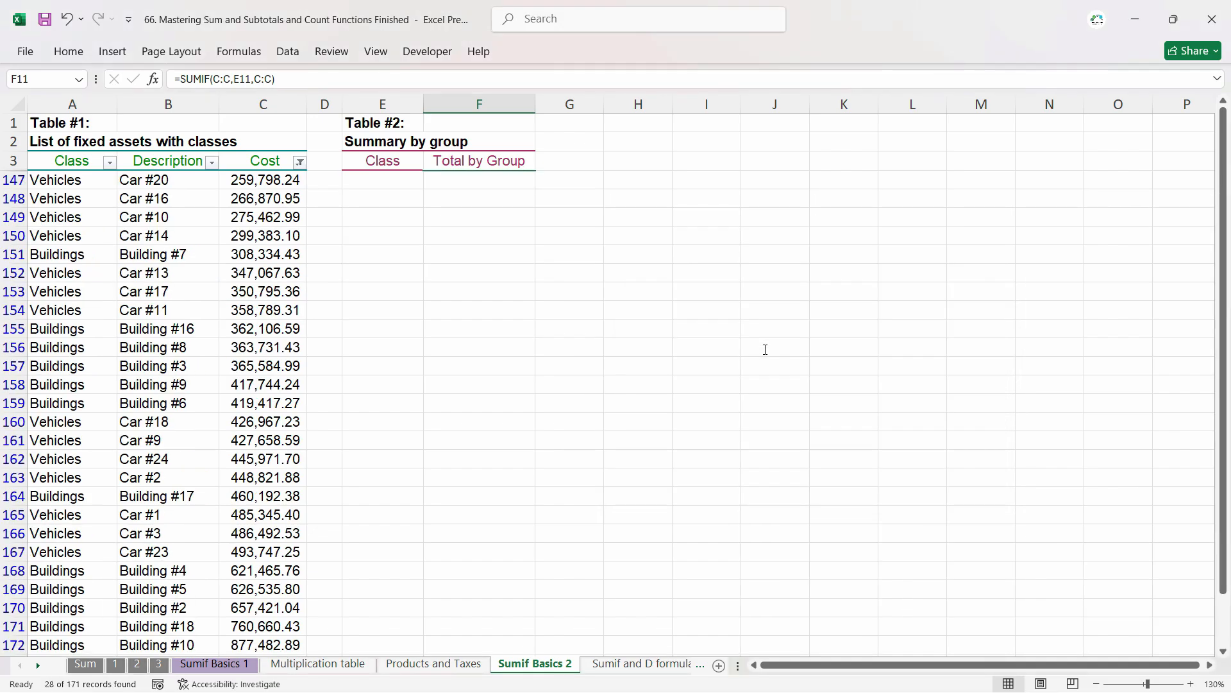
pyautogui.click(264, 105)
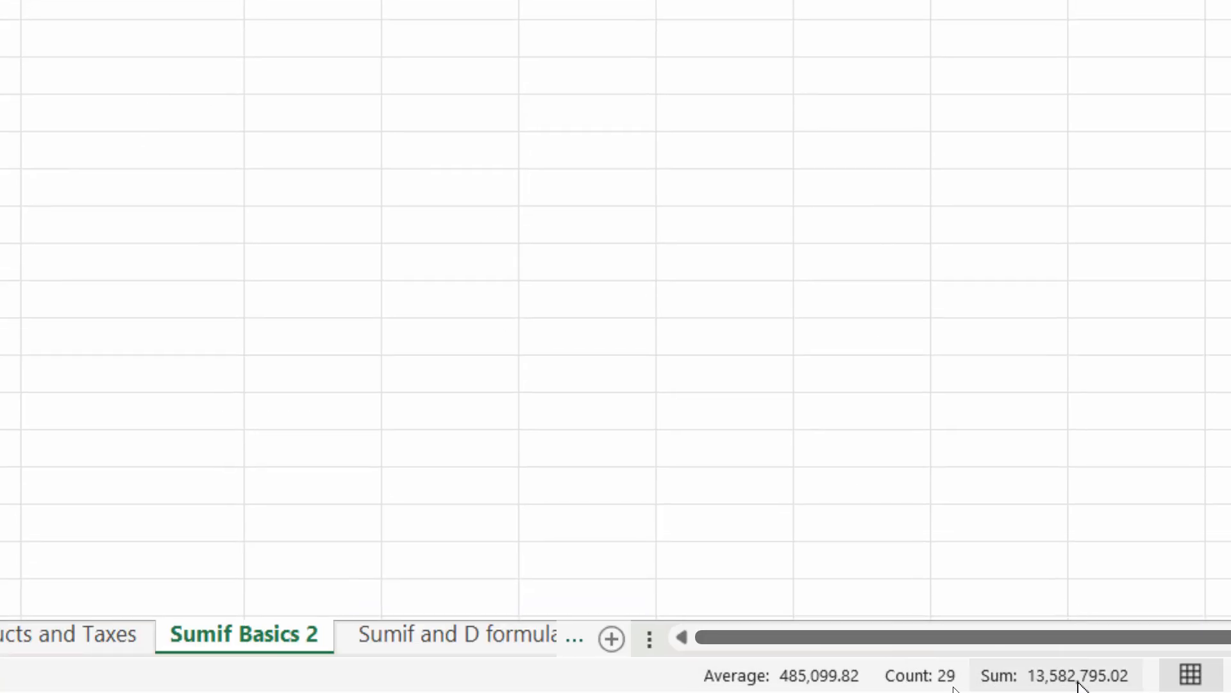
# - Add the Maximum and Minimum calculations to the status bar
pyautogui.rightClick(1057, 683)
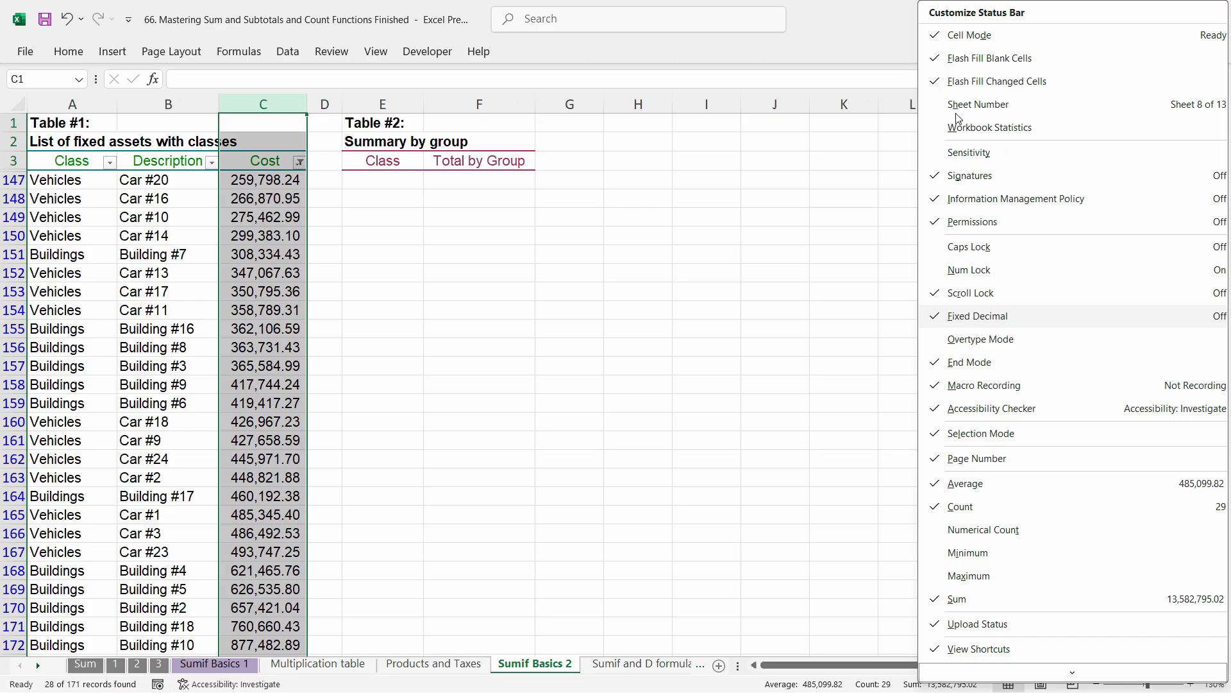
pyautogui.click(946, 579)
pyautogui.click(943, 554)
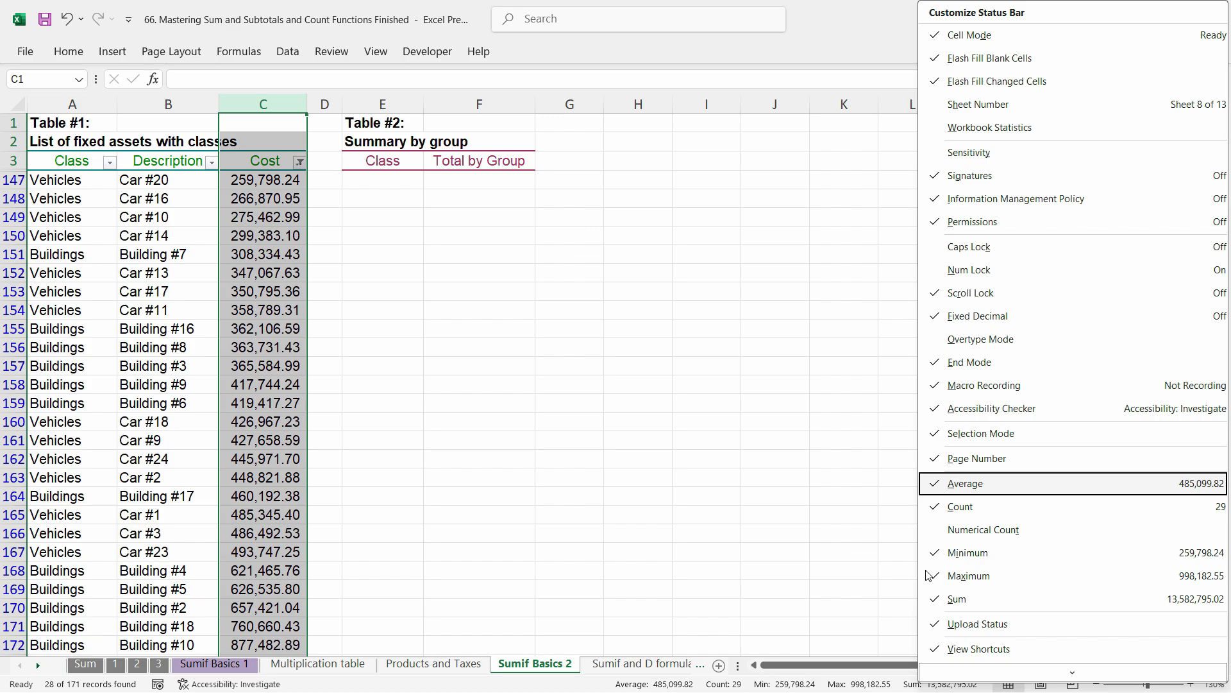